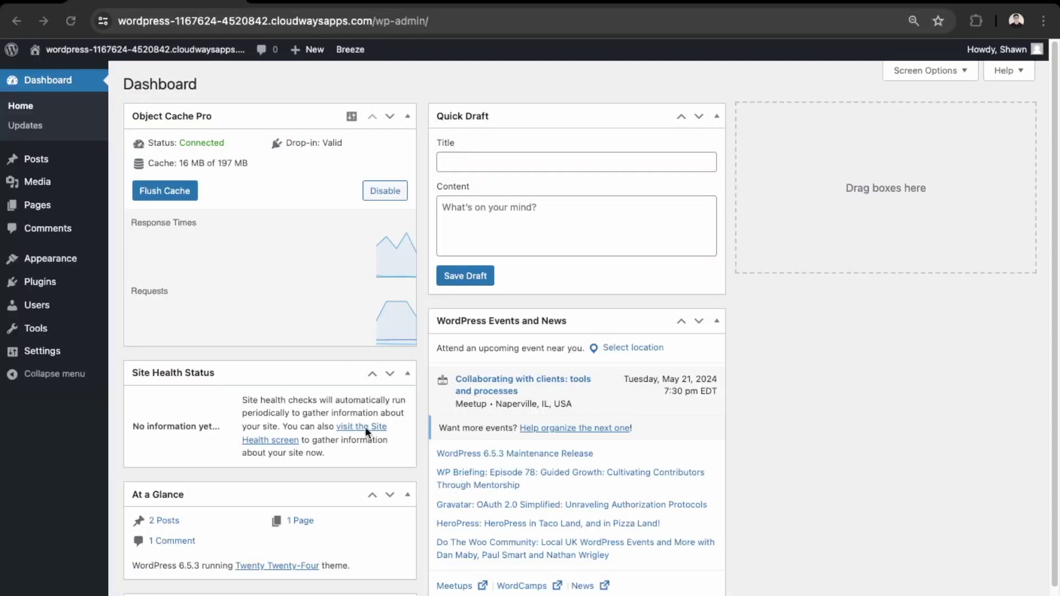
Search the plugin directory for 'cookieyes' on the Add Plugins page
mouse_move(46, 286)
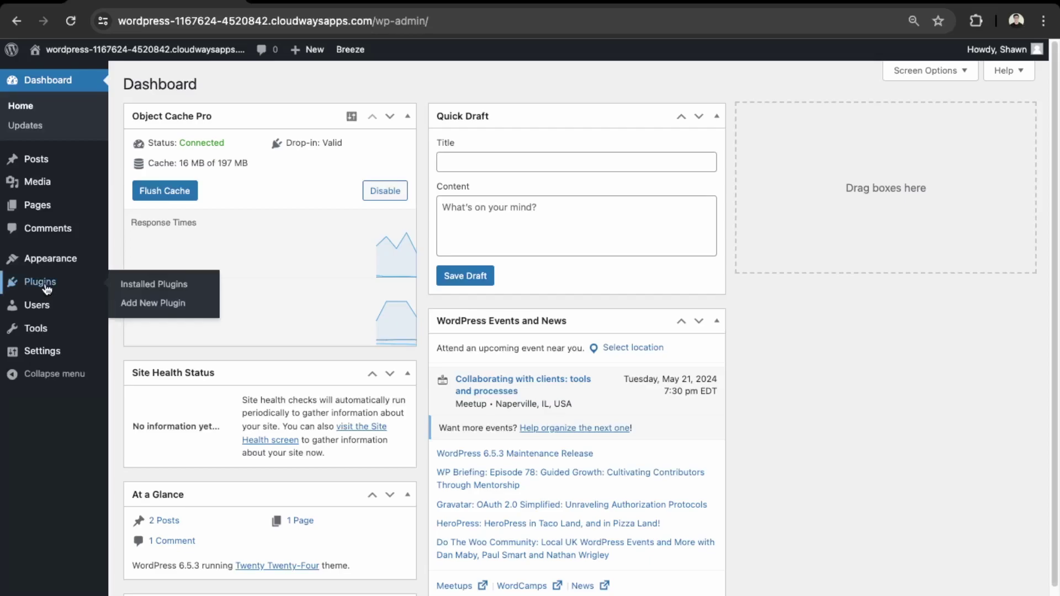
click(164, 307)
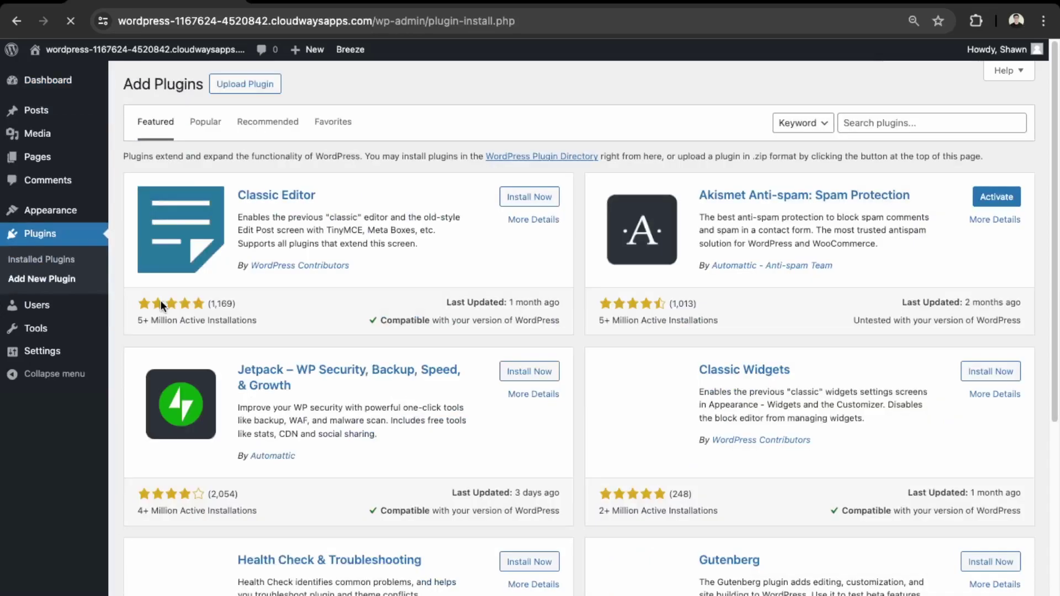
click(882, 125)
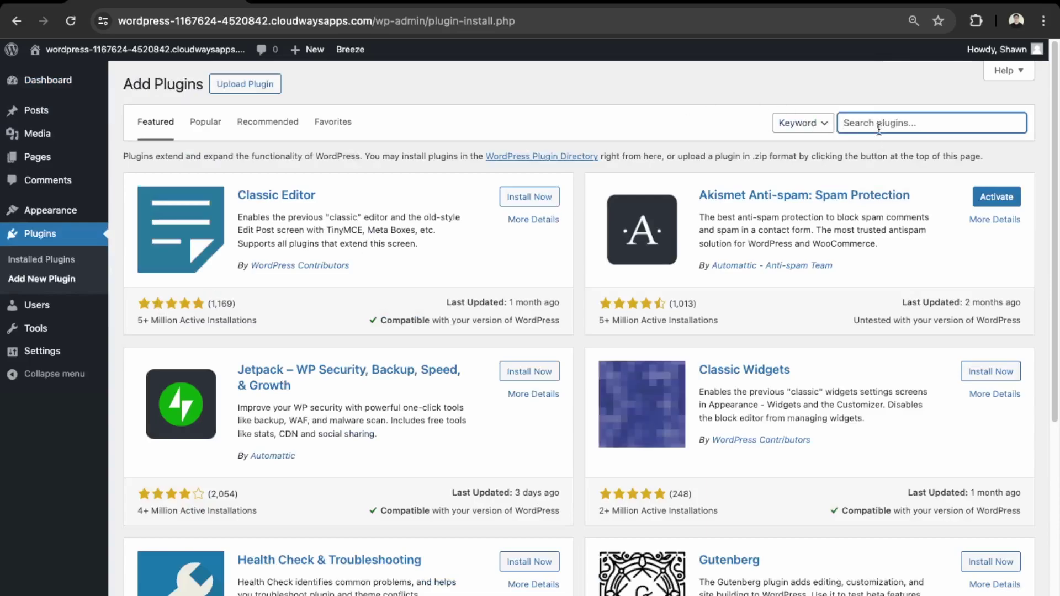
text(cookieyes)
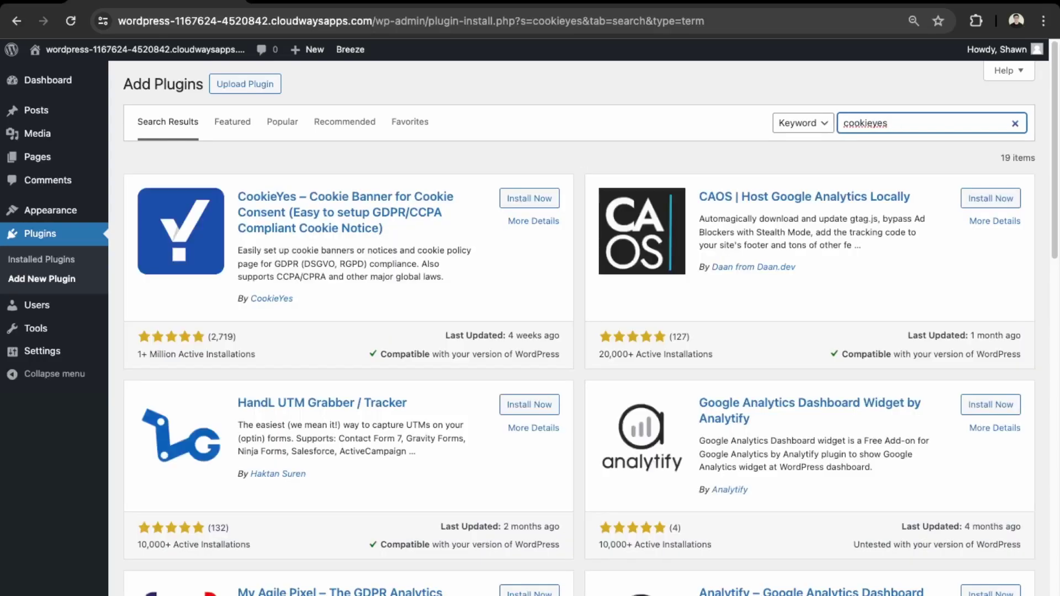
Install and activate the CookieYes plugin, then view the Installed Plugins list
click(526, 201)
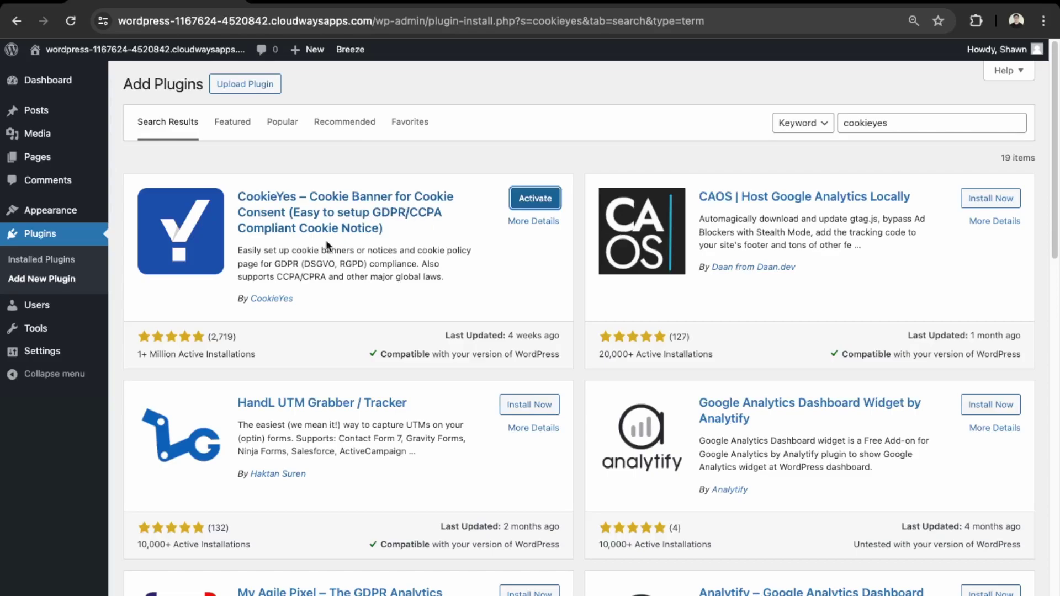
click(536, 200)
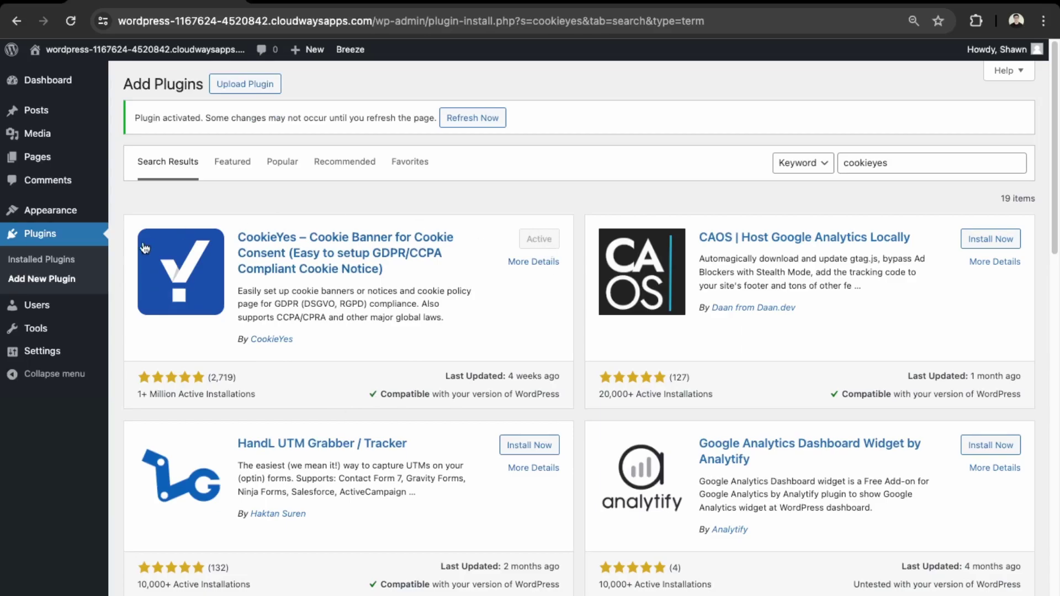
click(44, 267)
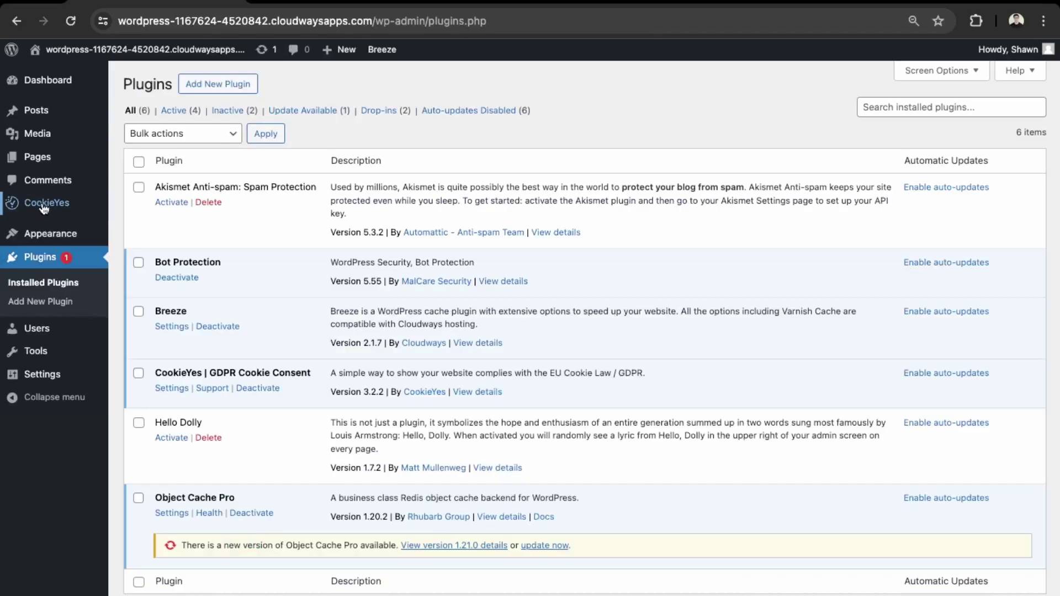
Open the CookieYes plugin dashboard from the sidebar
click(45, 204)
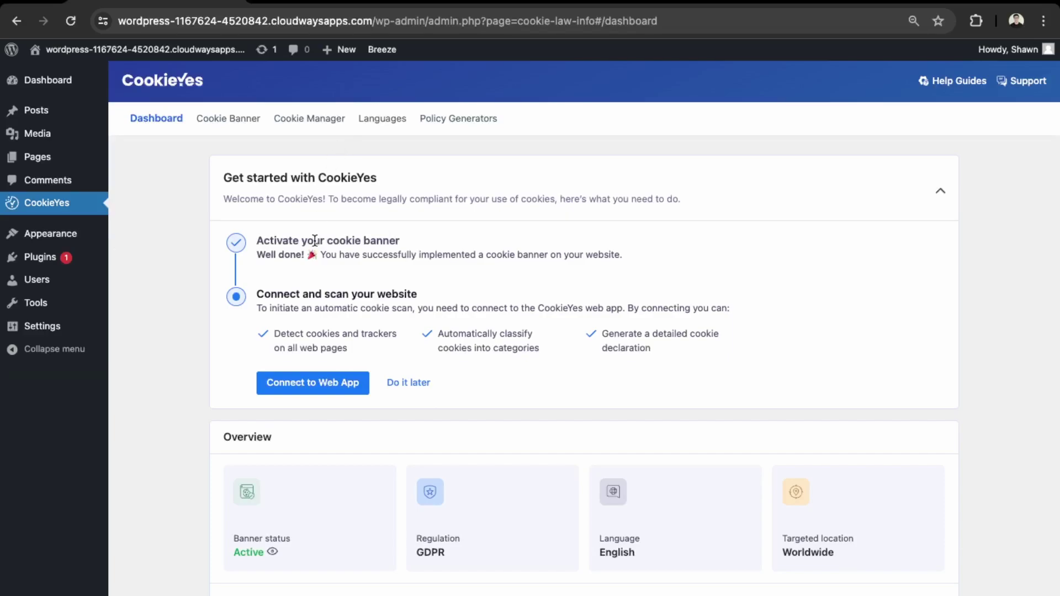
drag(315, 240, 427, 249)
click(428, 249)
drag(296, 297, 371, 294)
click(370, 294)
Connect the site to the CookieYes web app on the Free plan
click(321, 384)
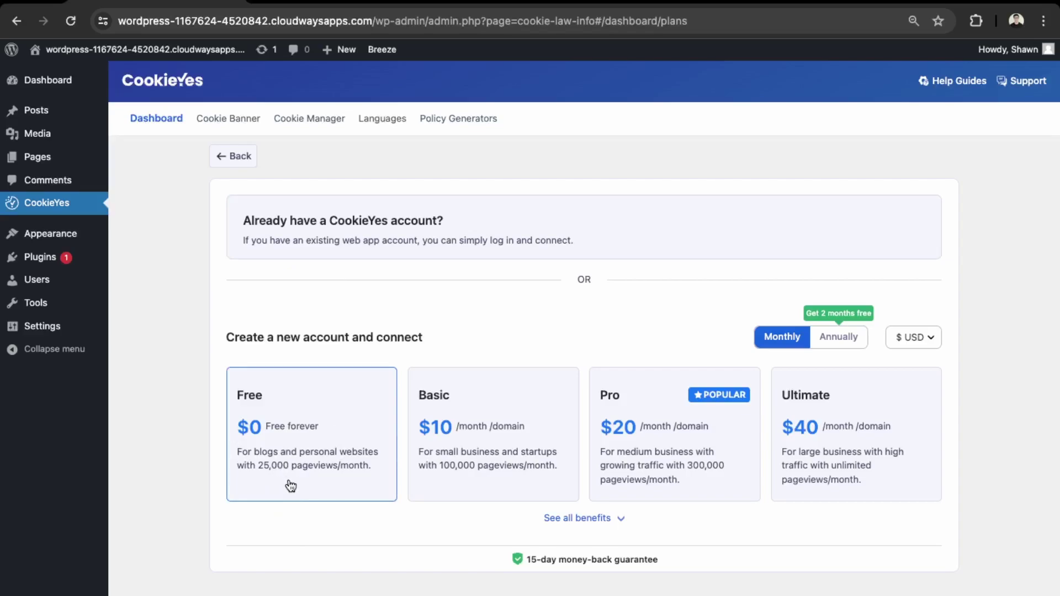
click(303, 462)
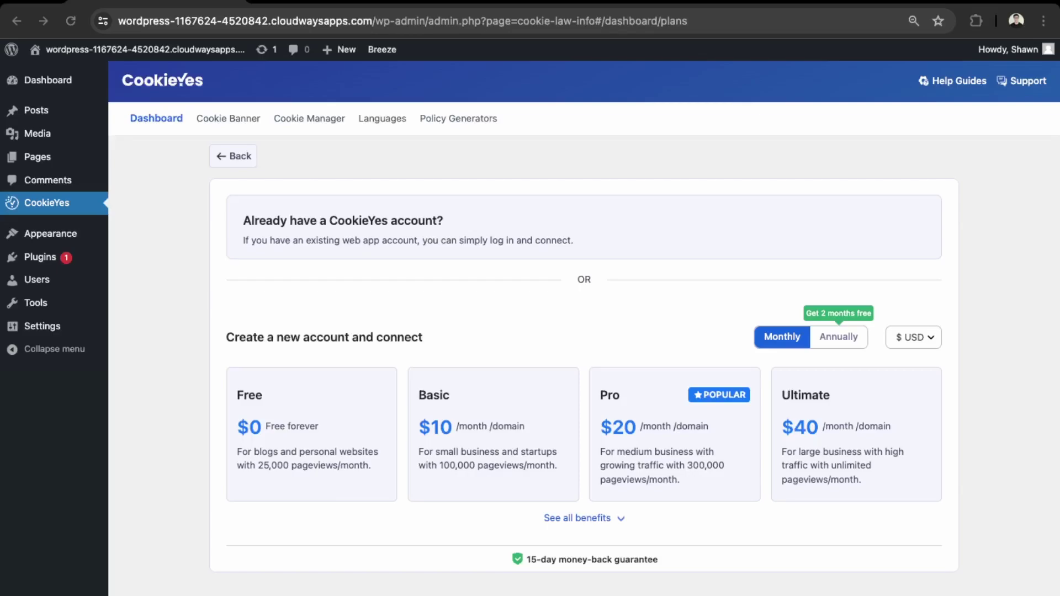
click(375, 460)
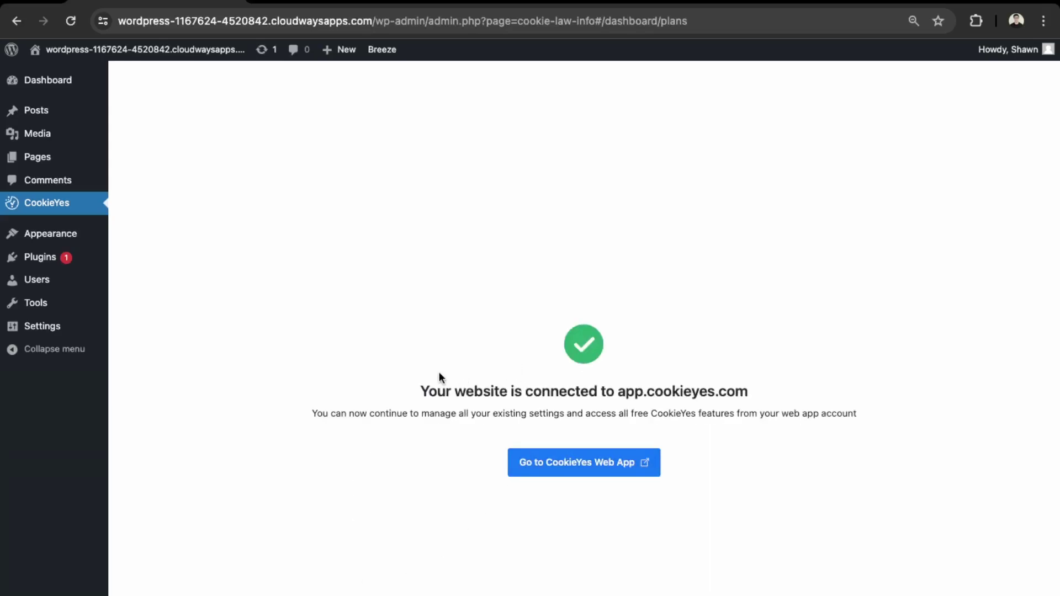
Open the CookieYes web app dashboard for the site in a new tab
click(577, 476)
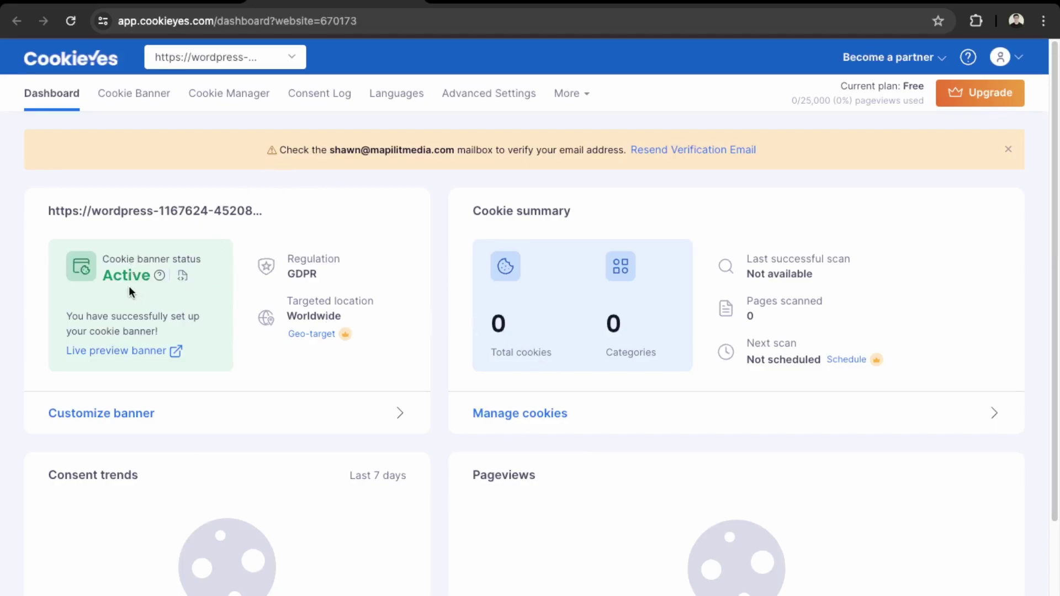
Open the banner editor, keep the GDPR consent template, and show the advanced settings
click(144, 354)
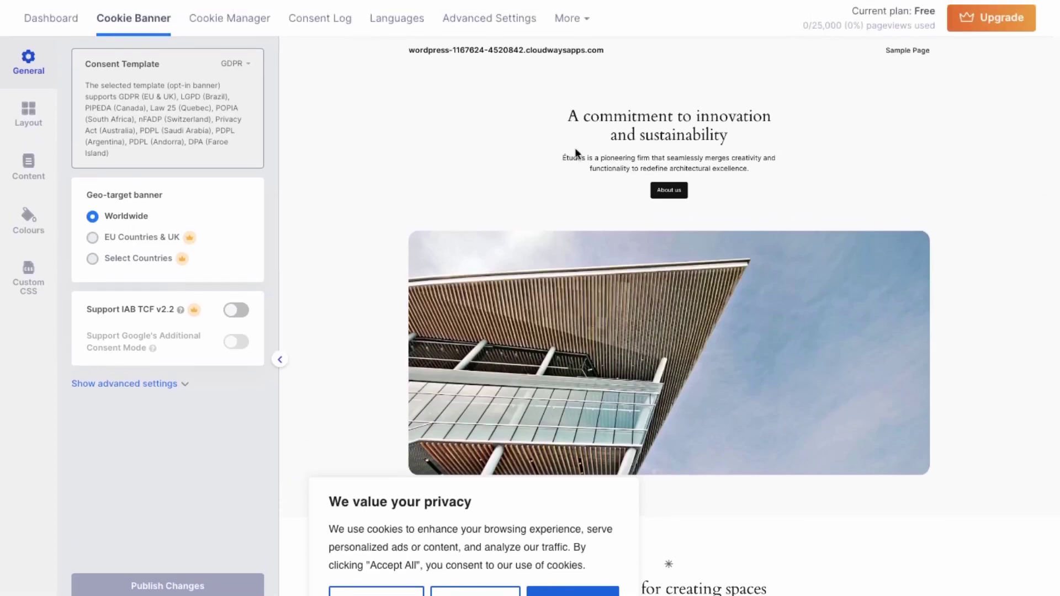
click(241, 65)
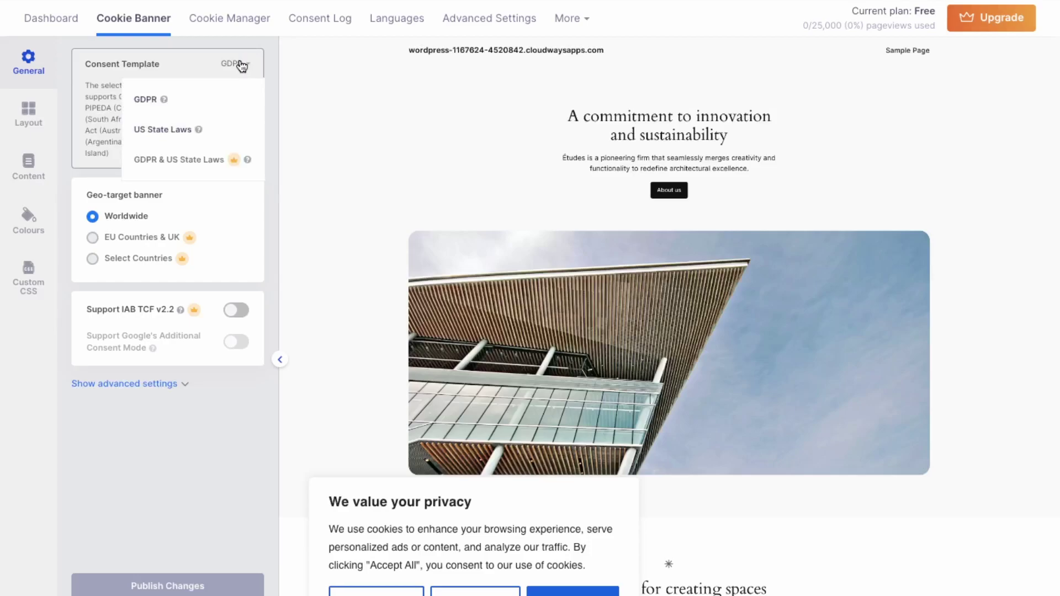
click(174, 103)
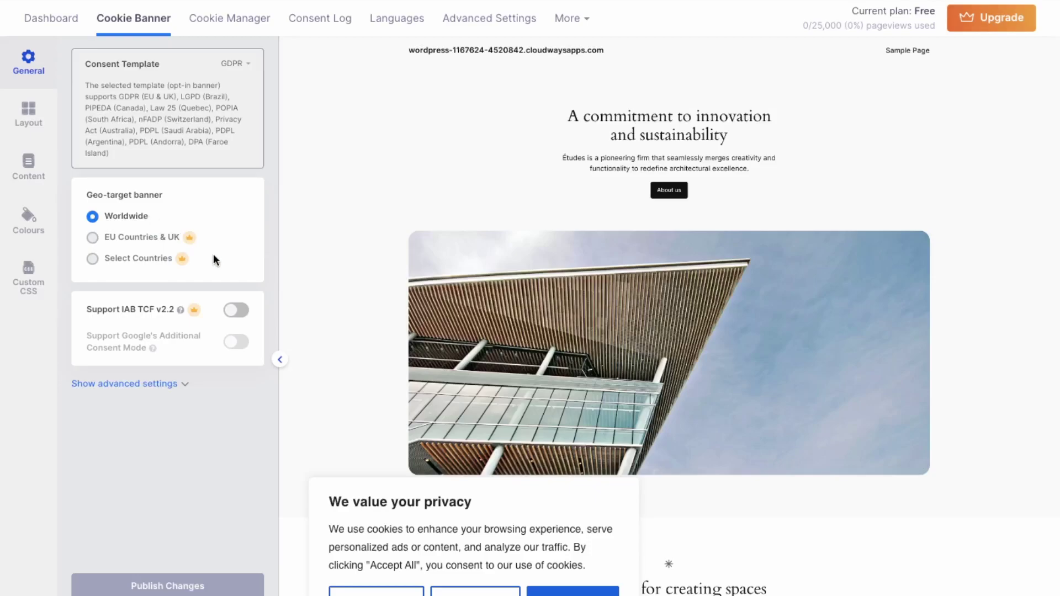
click(179, 385)
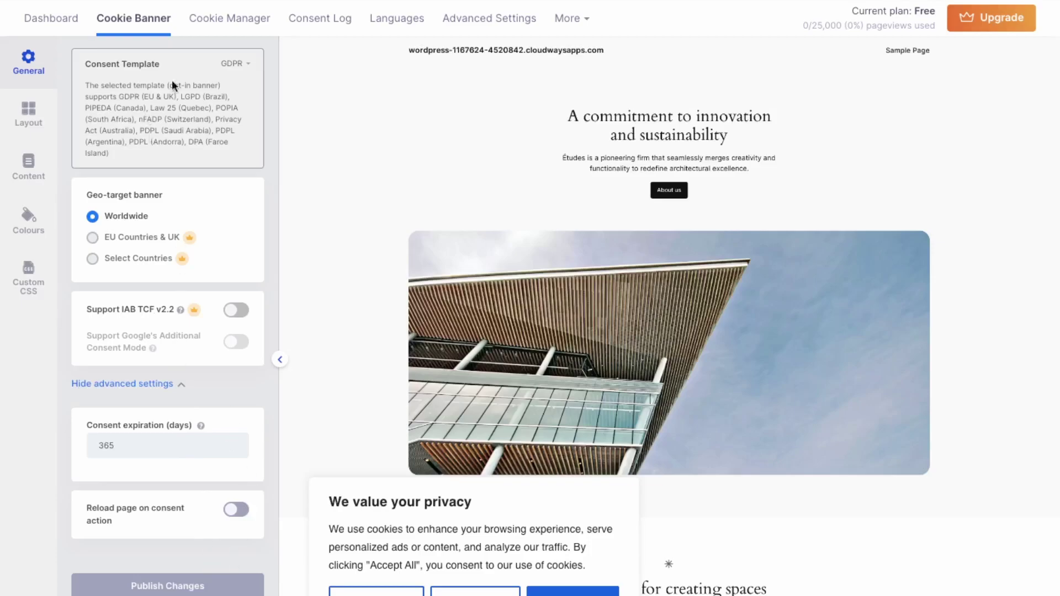
Make the cookie notice a full-width Banner positioned at the bottom of the page
click(41, 124)
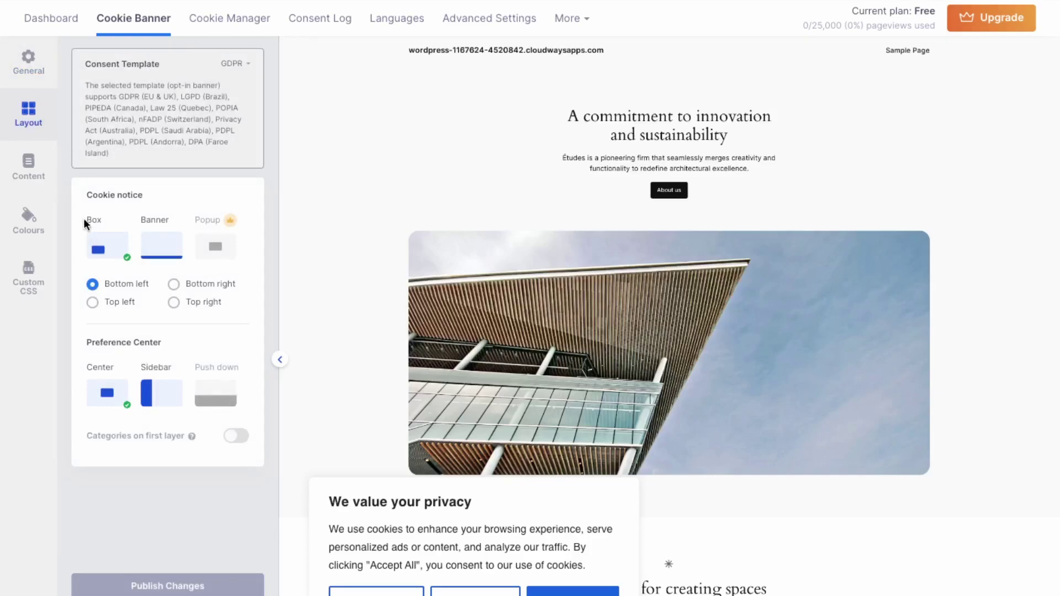
click(165, 258)
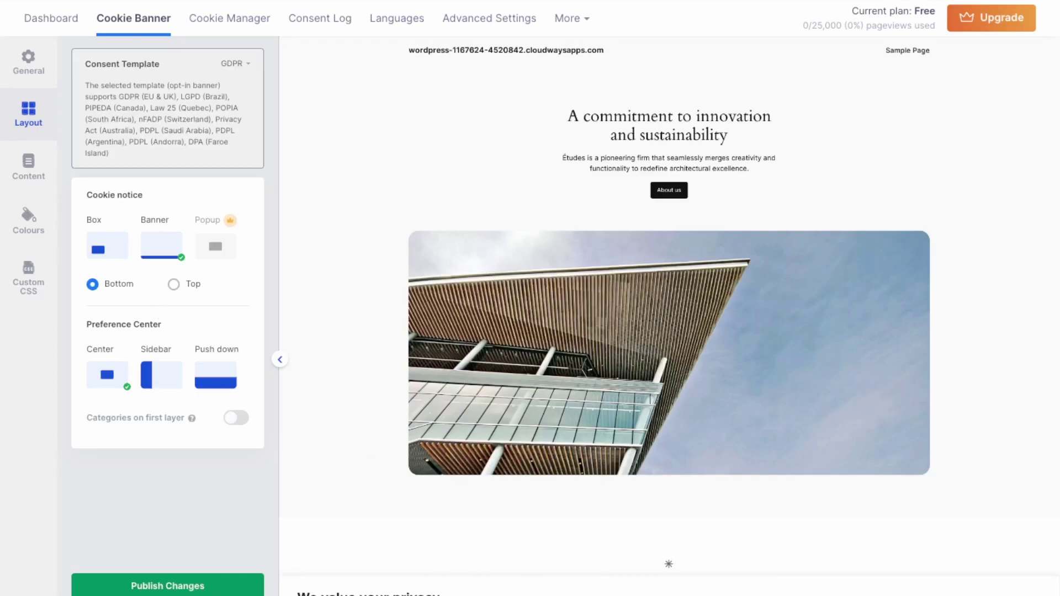
click(173, 284)
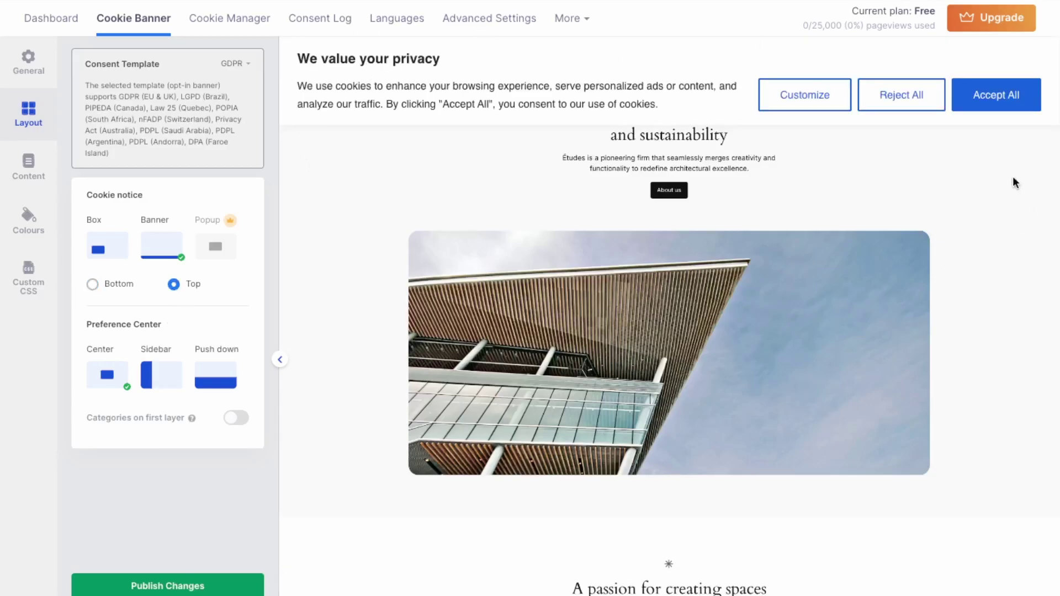
click(93, 285)
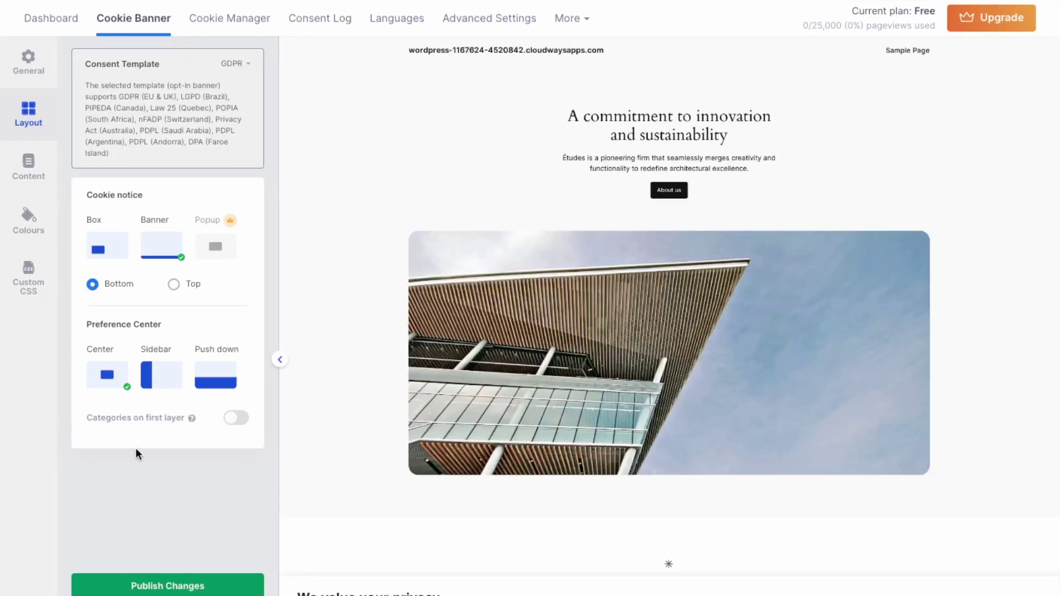
Return the Preference Center from Sidebar to Center and preview the preferences window
click(161, 375)
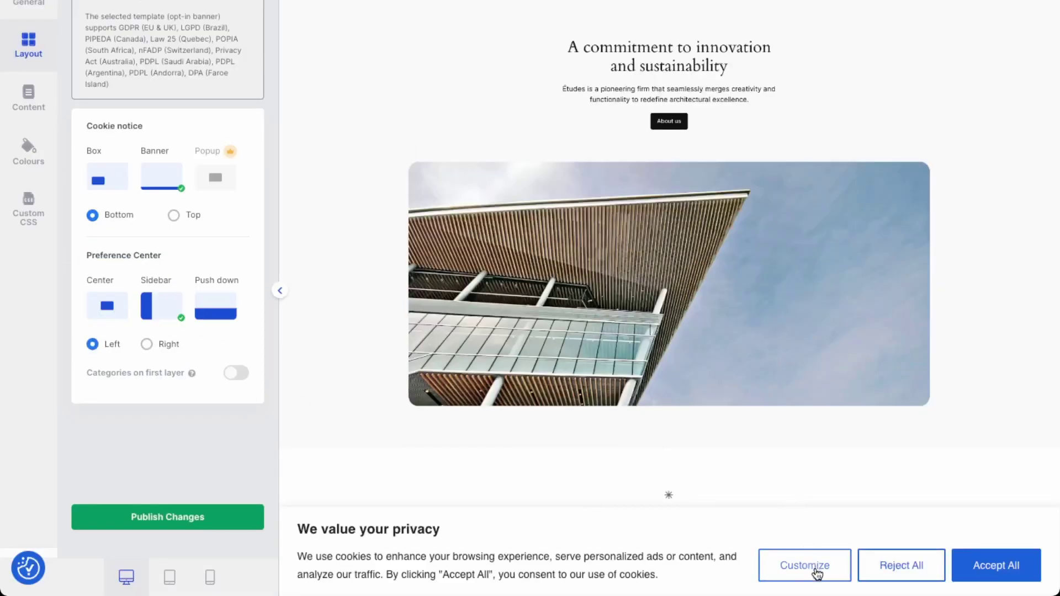
click(817, 572)
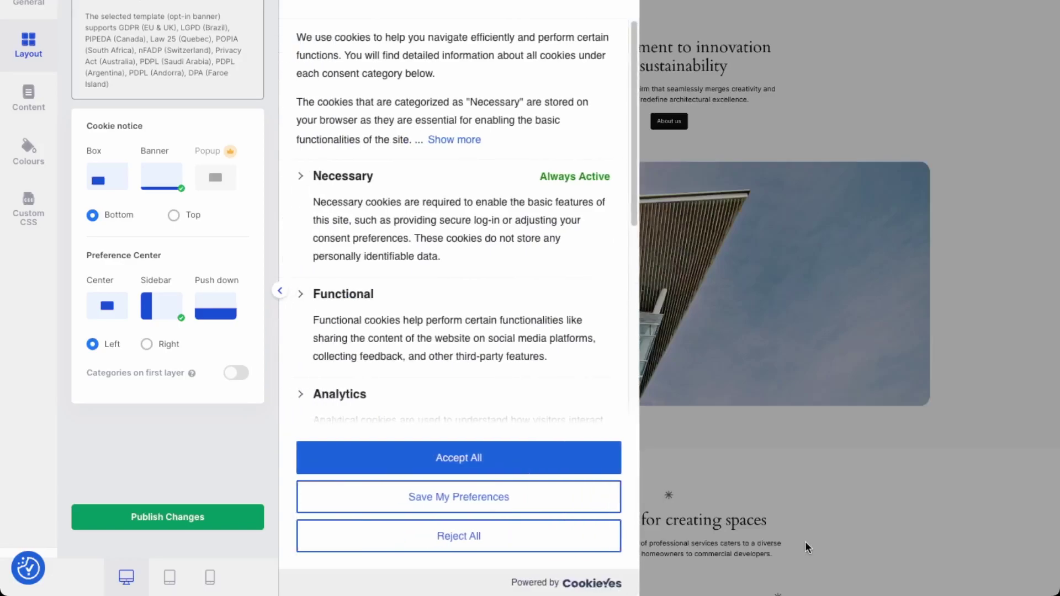
click(107, 306)
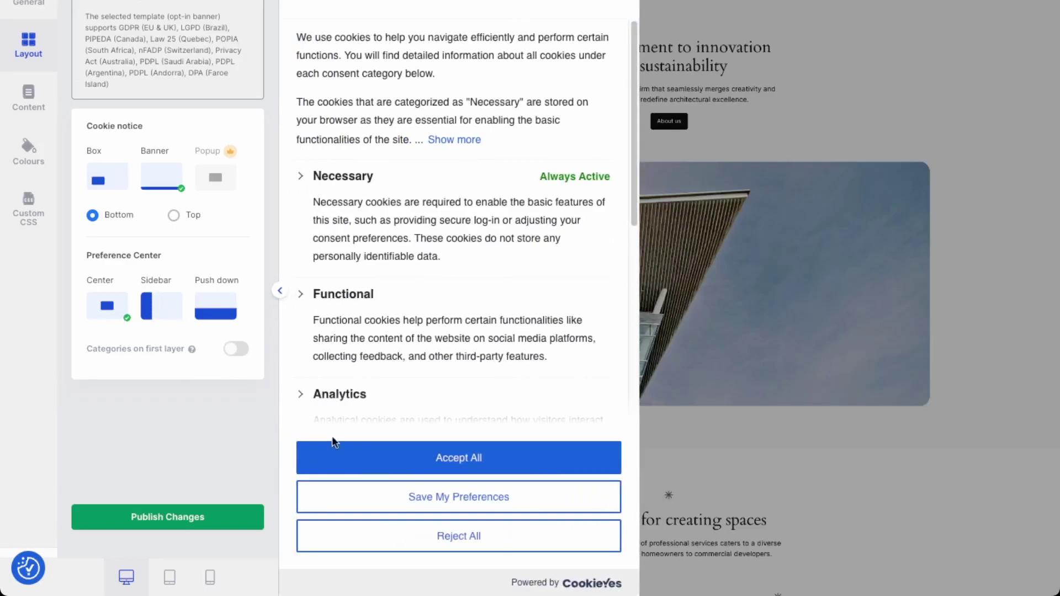
click(763, 570)
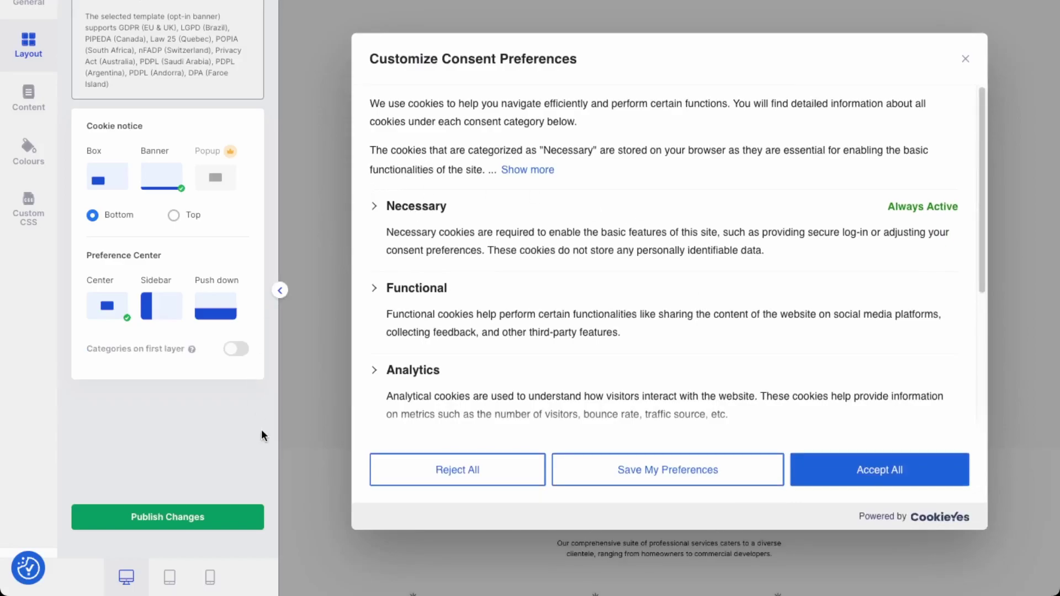
click(233, 513)
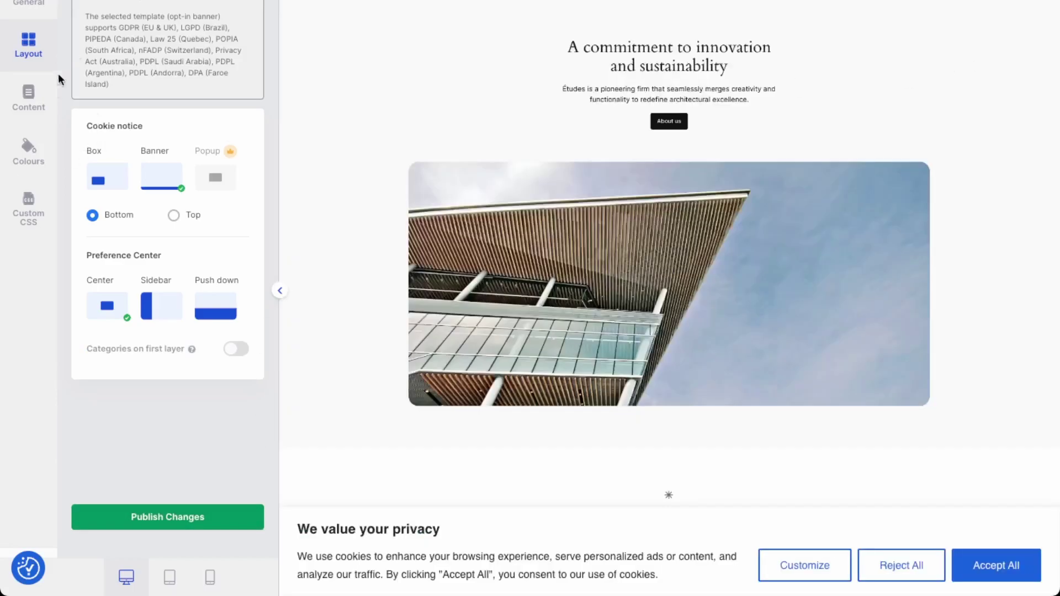
Review the Cookie Notice, Preference Center and Cookie List text in the Content tab
click(41, 106)
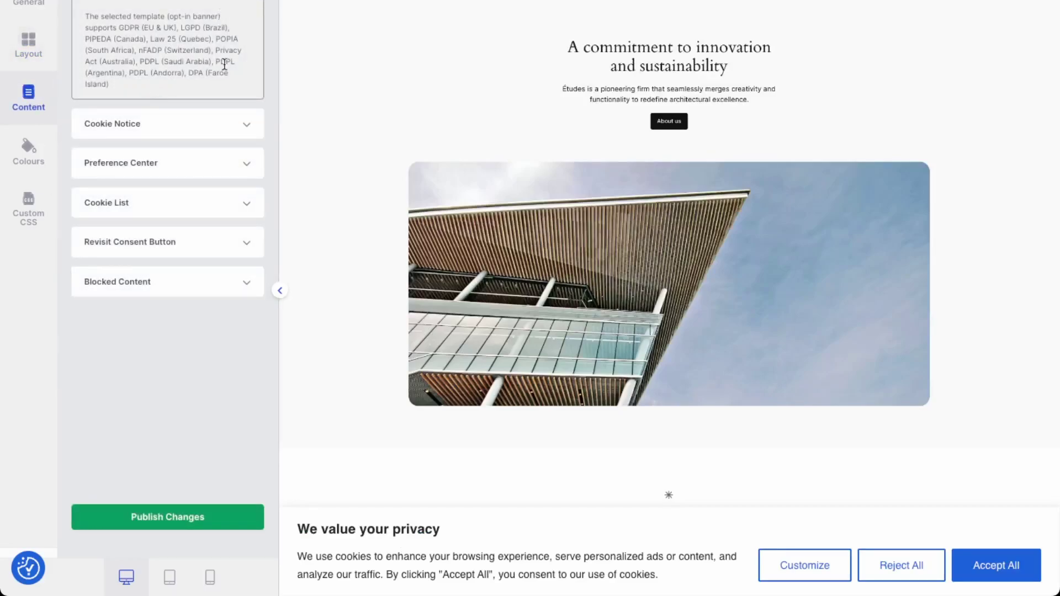
click(244, 127)
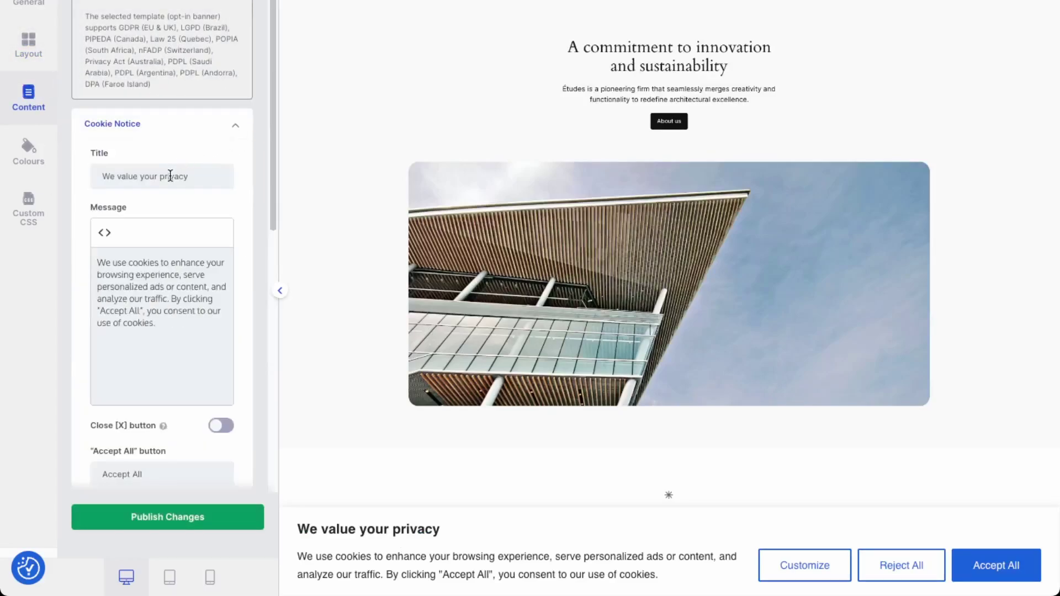
scroll(133, 226, down, 2)
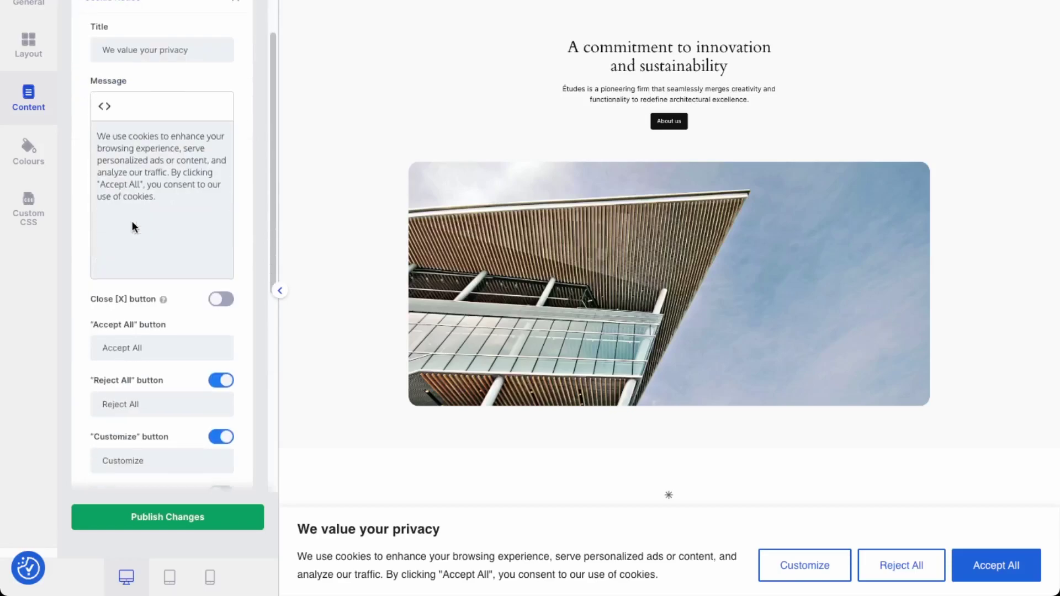
scroll(132, 226, up, 2)
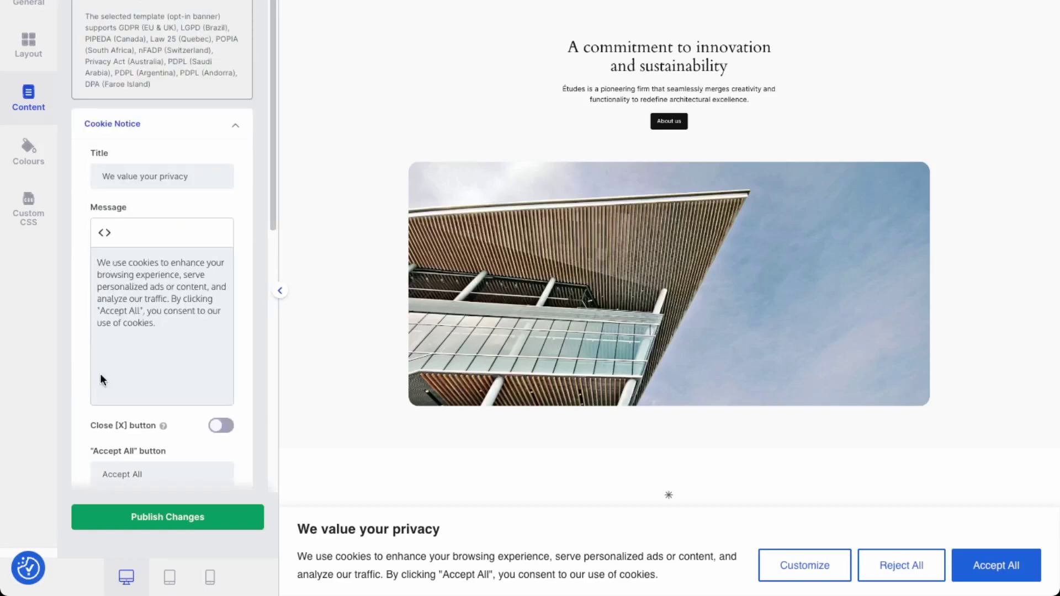
scroll(151, 366, down, 4)
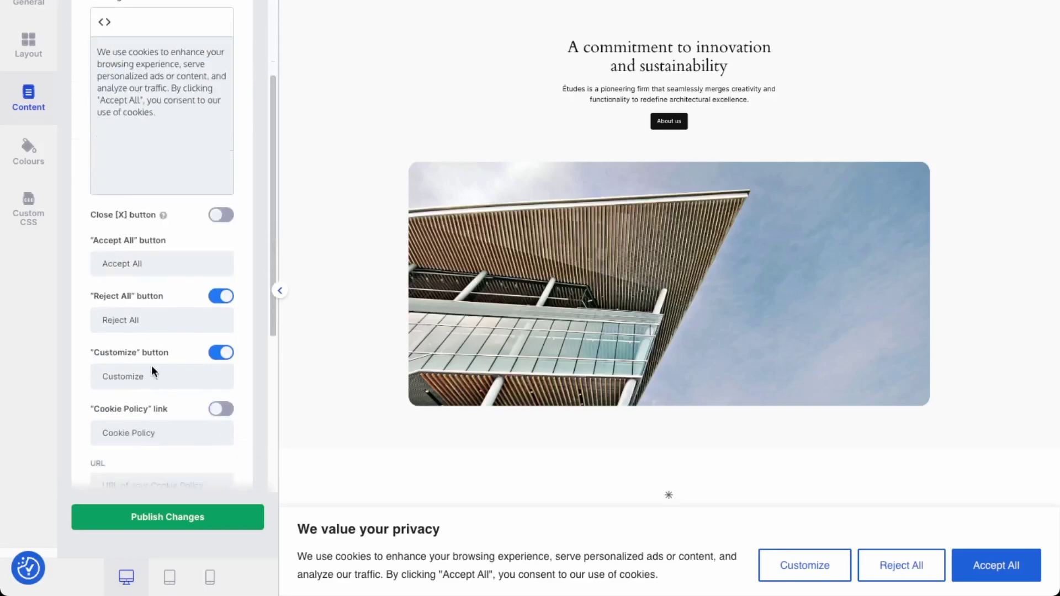
scroll(140, 238, up, 4)
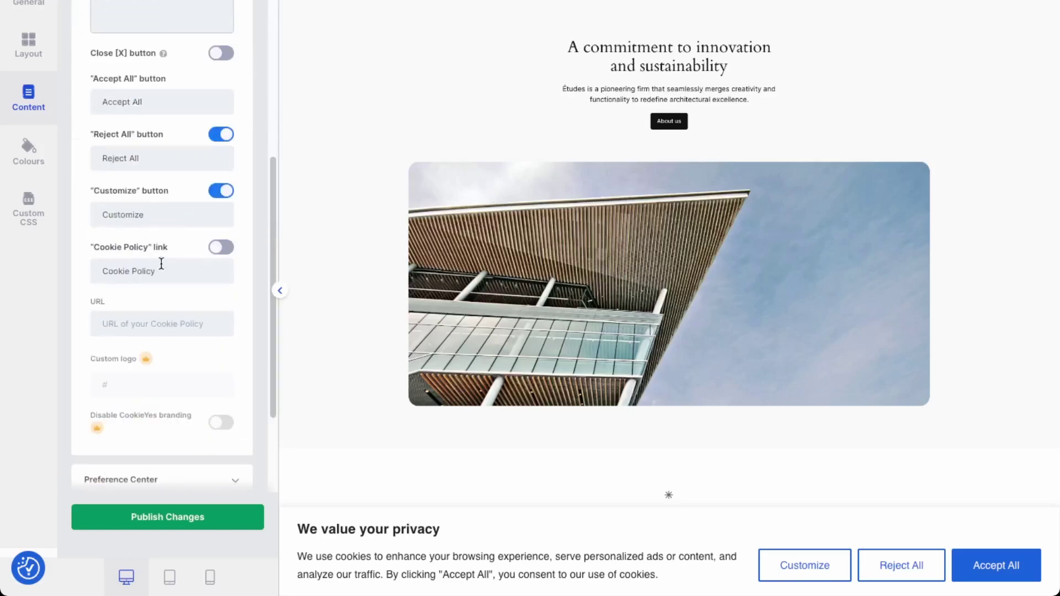
scroll(161, 264, down, 3)
click(207, 348)
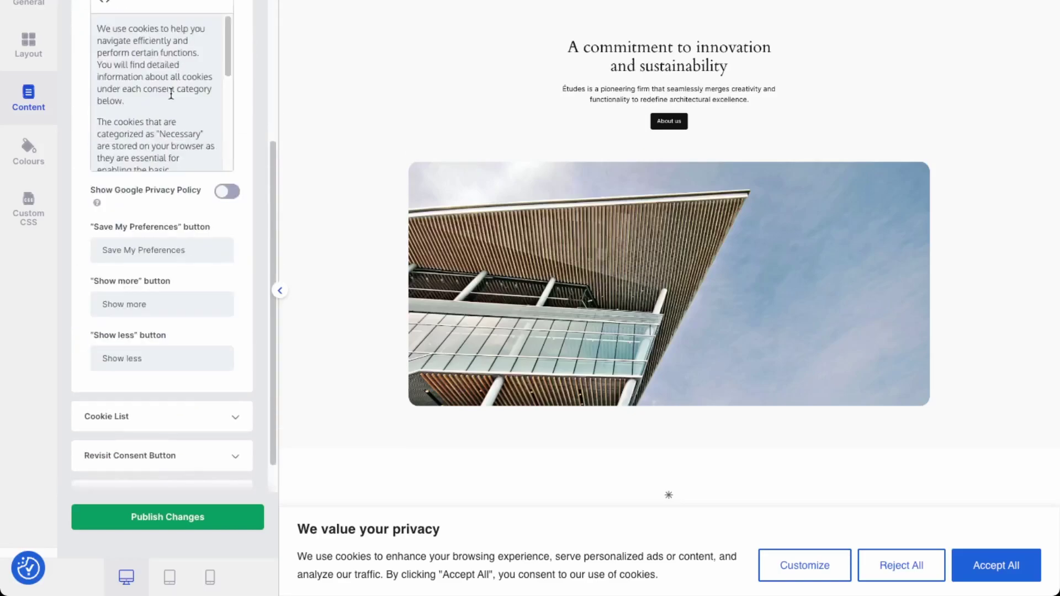
click(217, 415)
Customize the Dark theme colours, setting the Cookie Notice banner background to red #F11414
click(28, 150)
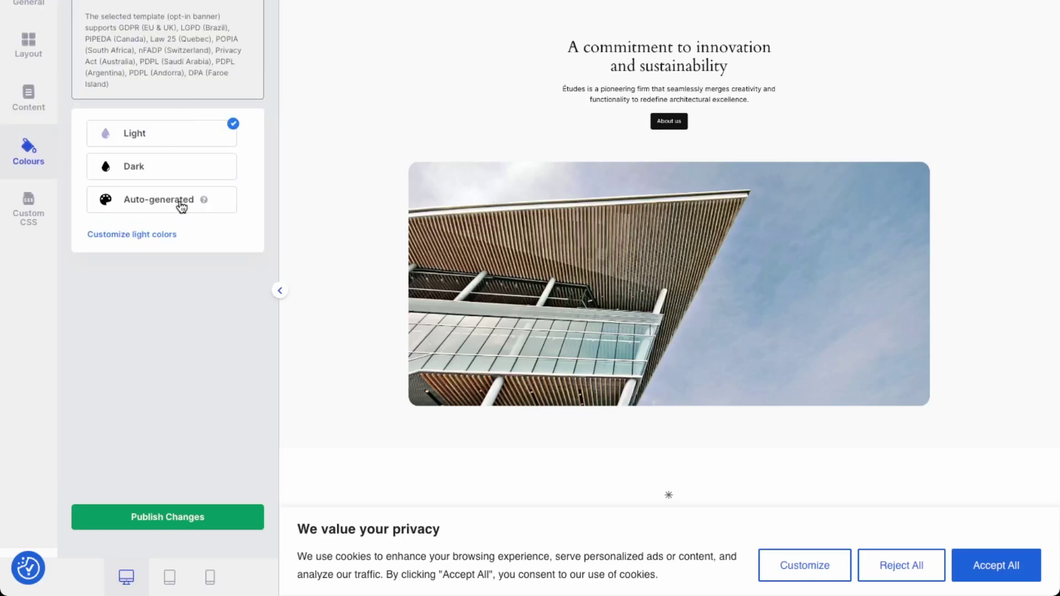
click(178, 176)
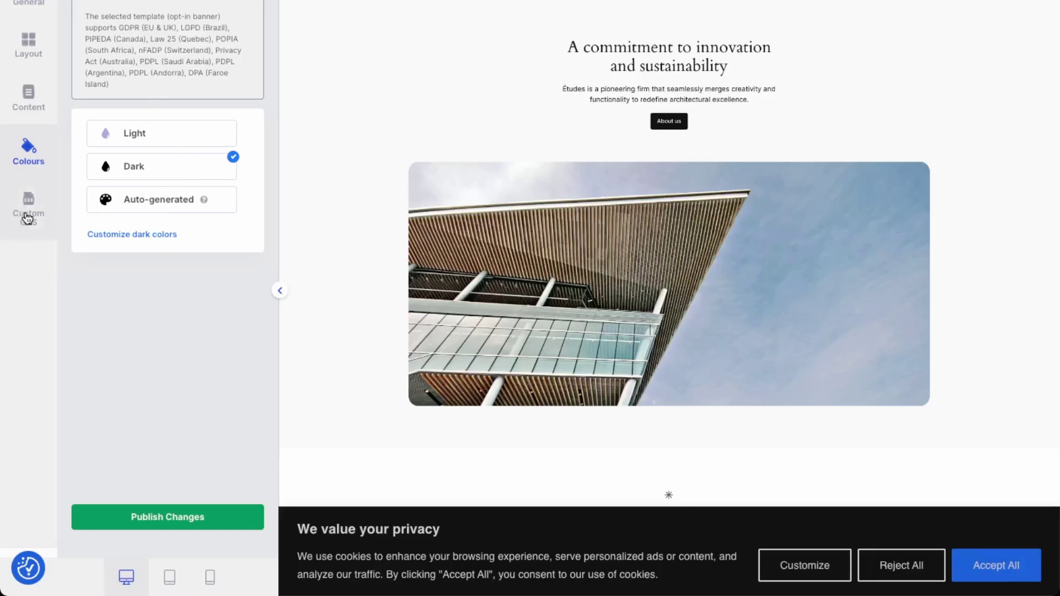
click(165, 236)
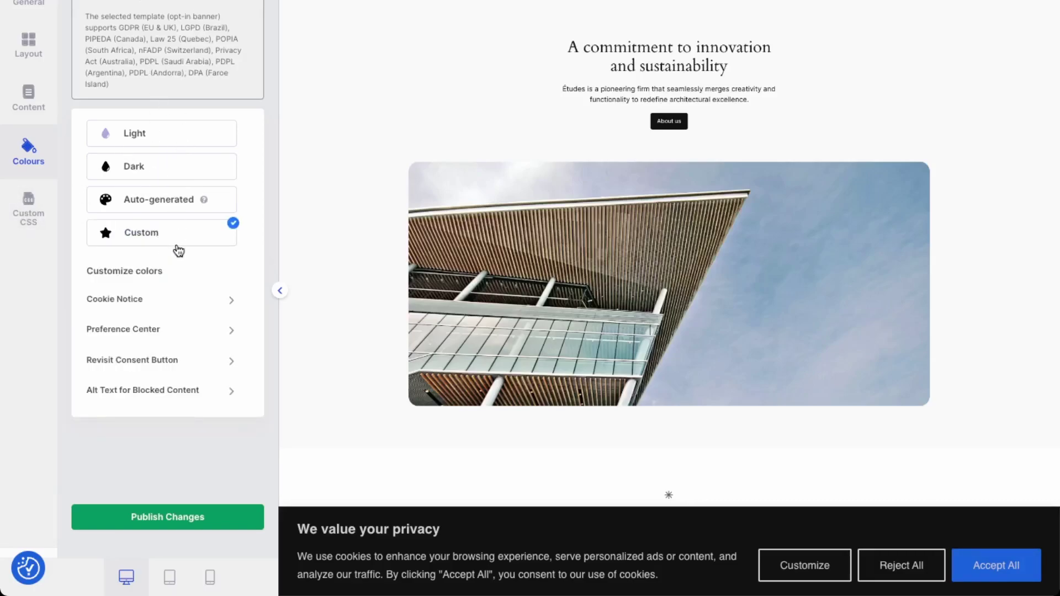
click(165, 301)
scroll(160, 332, down, 3)
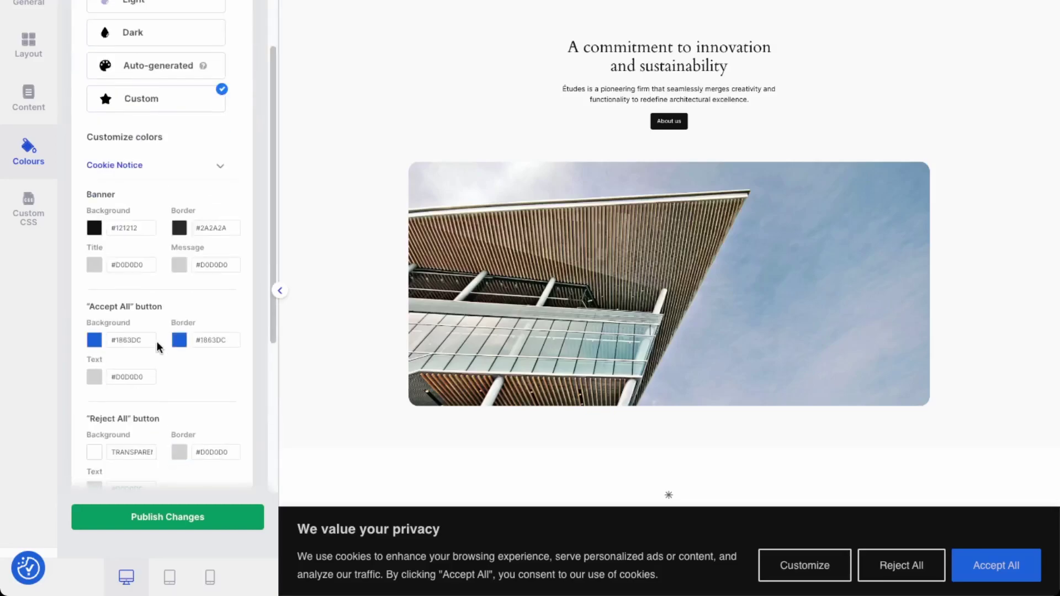
click(95, 232)
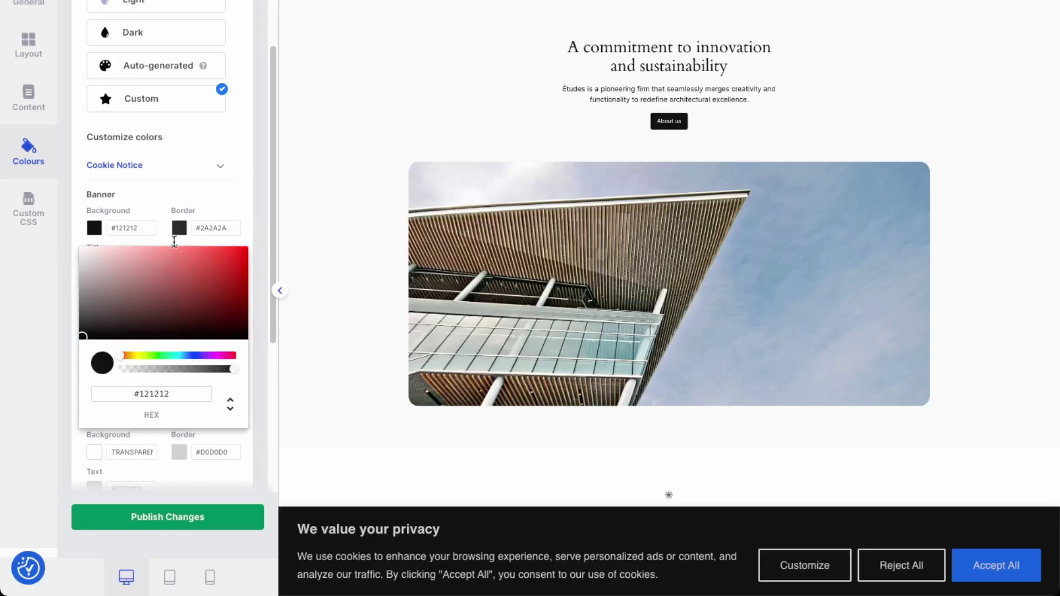
click(236, 257)
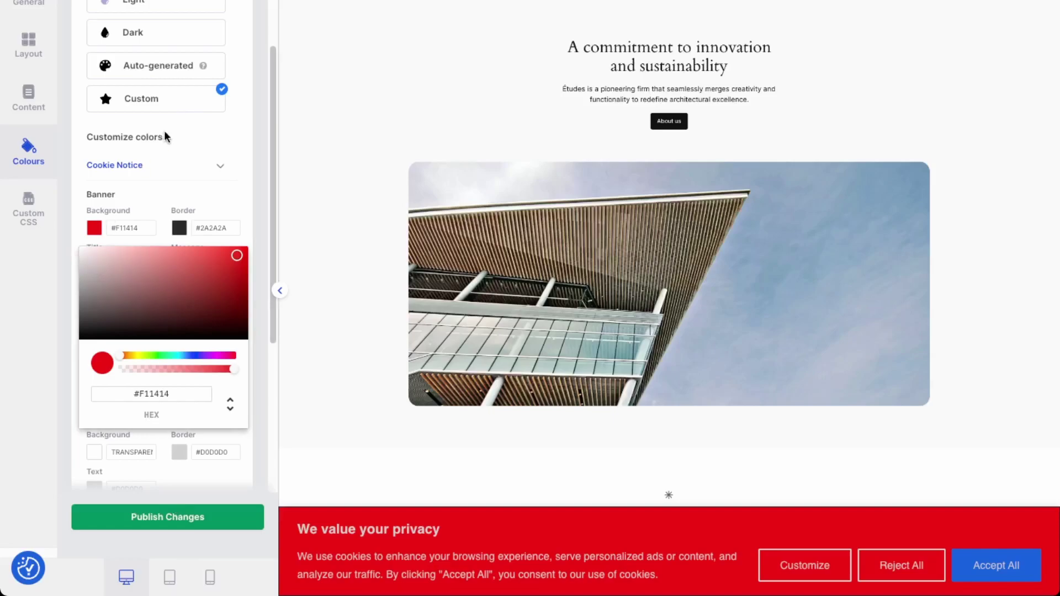
click(199, 140)
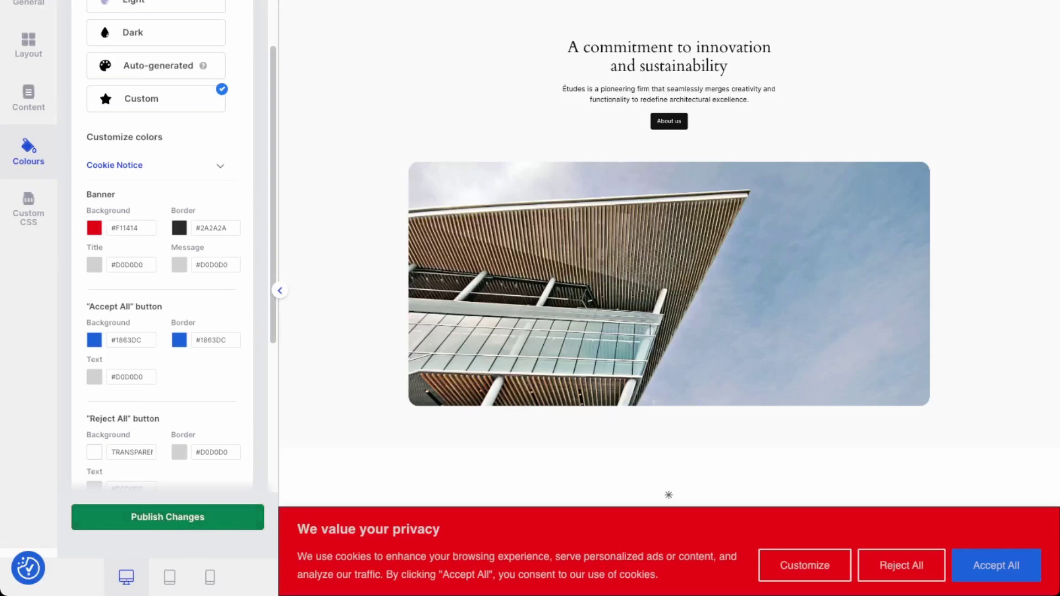
Publish the banner changes, then revisit the Custom CSS, Layout and Colours tabs
click(195, 521)
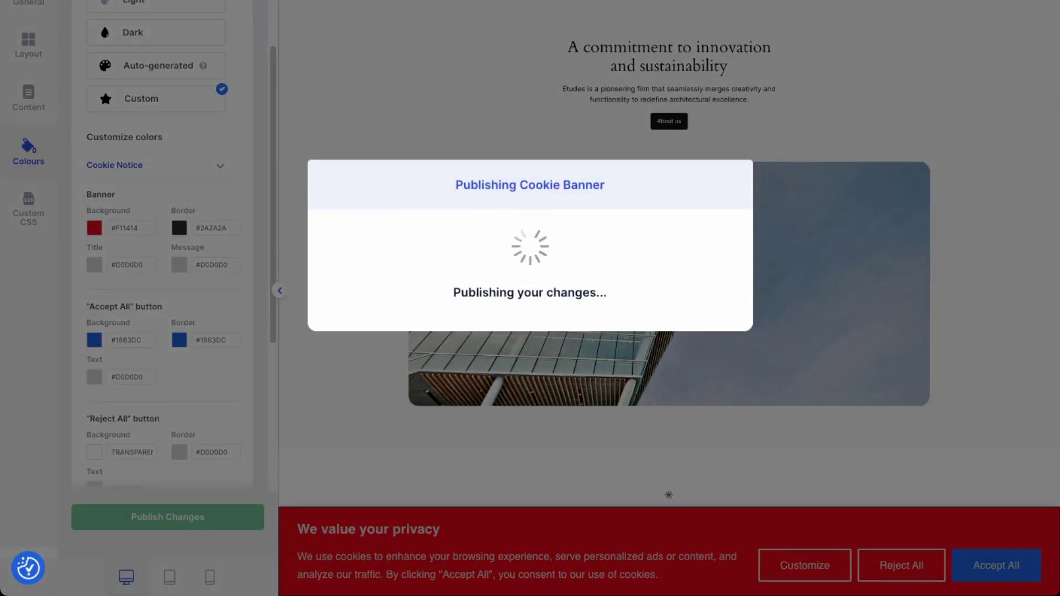
click(34, 213)
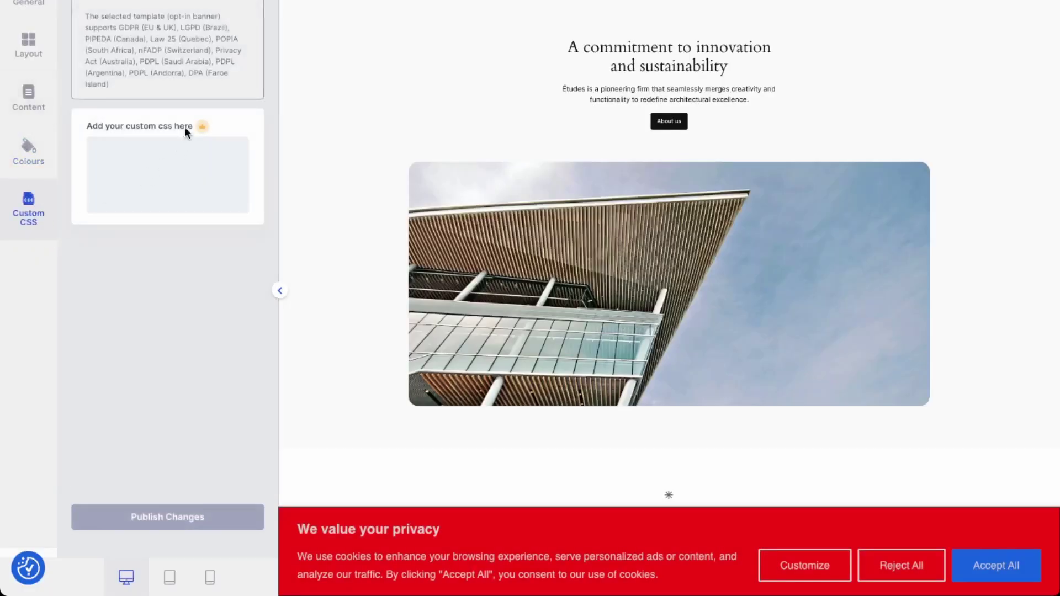
mouse_move(200, 126)
click(27, 150)
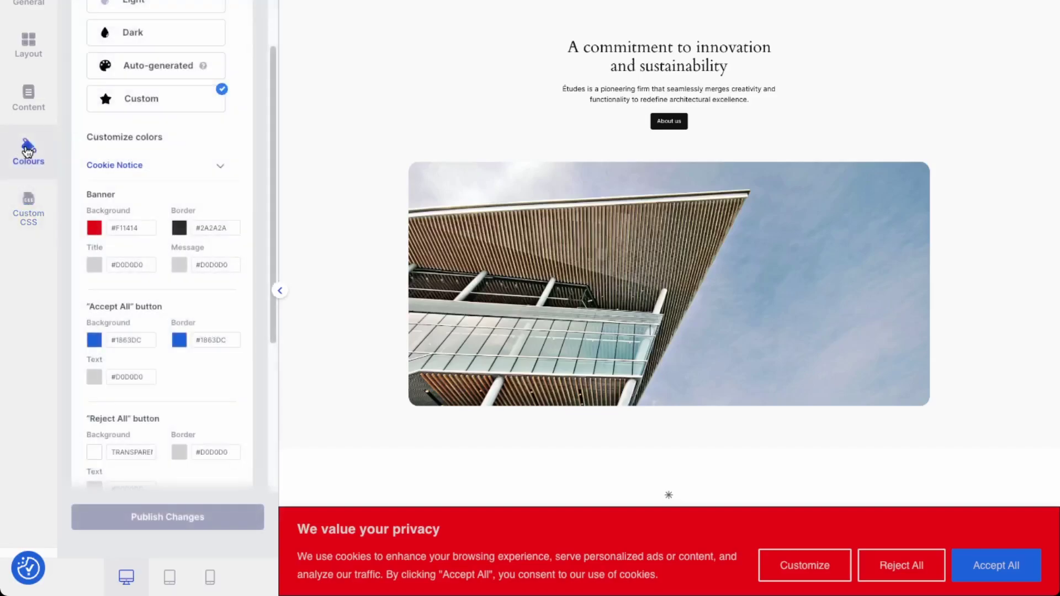
click(29, 44)
click(34, 161)
Preview the red banner at tablet and mobile widths, then return to desktop
click(175, 578)
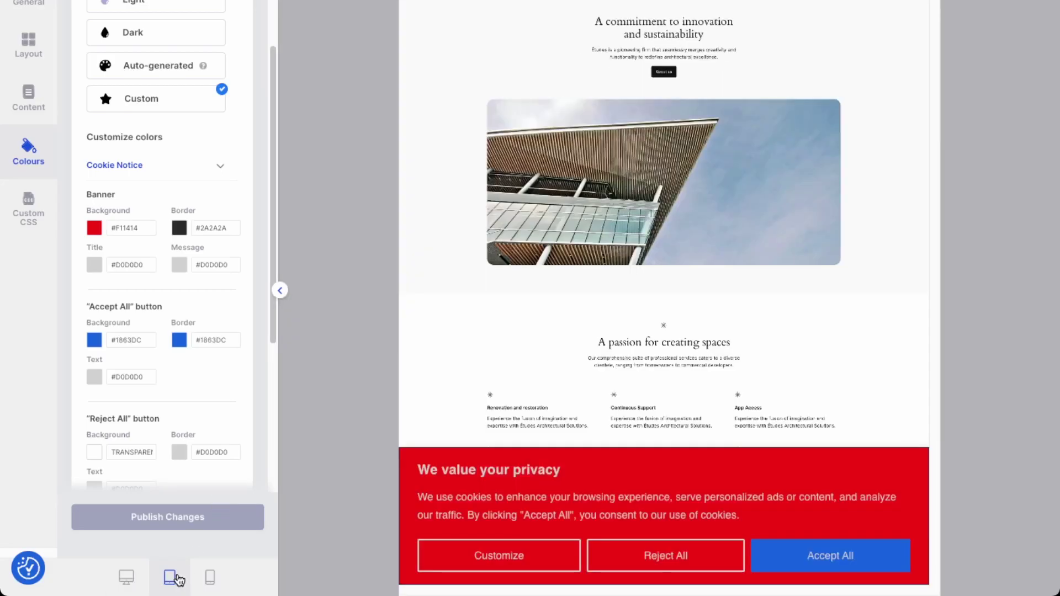
click(213, 581)
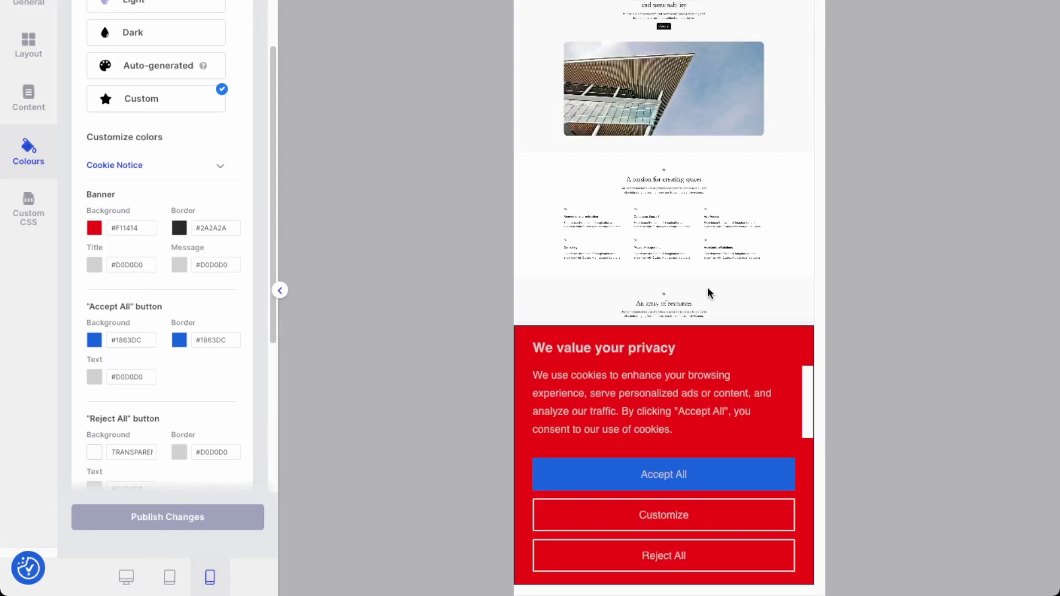
click(168, 576)
click(131, 576)
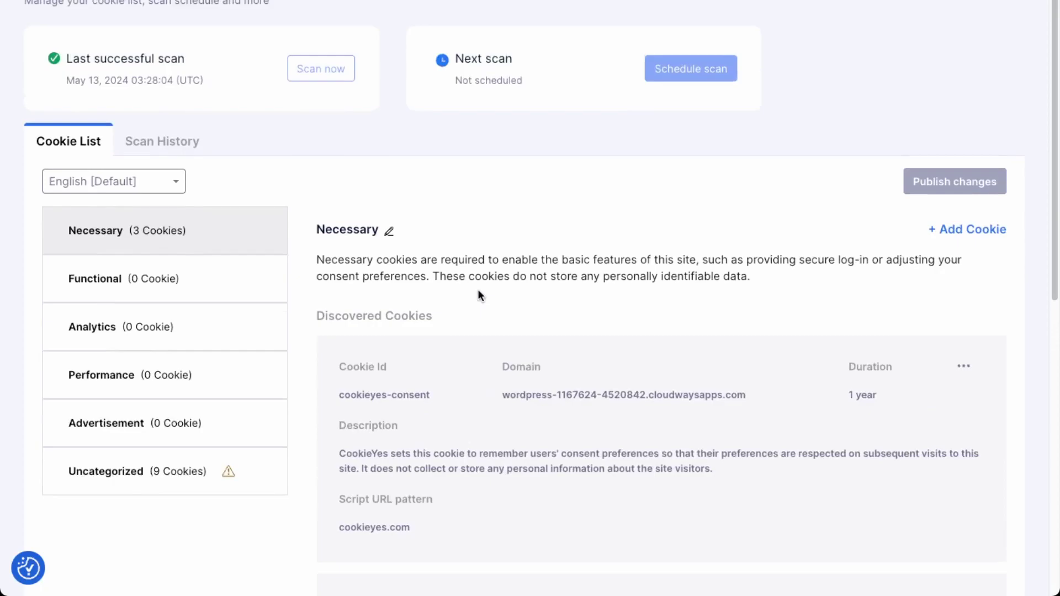
Scroll through the discovered cookie list and cancel the Add Cookie form
scroll(479, 294, down, 2)
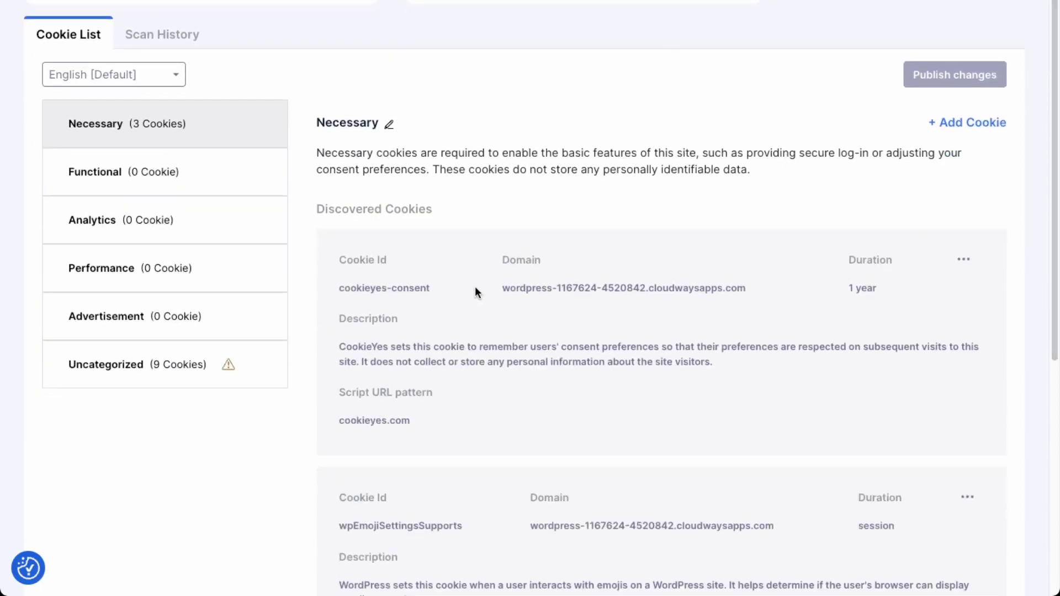
scroll(391, 280, down, 3)
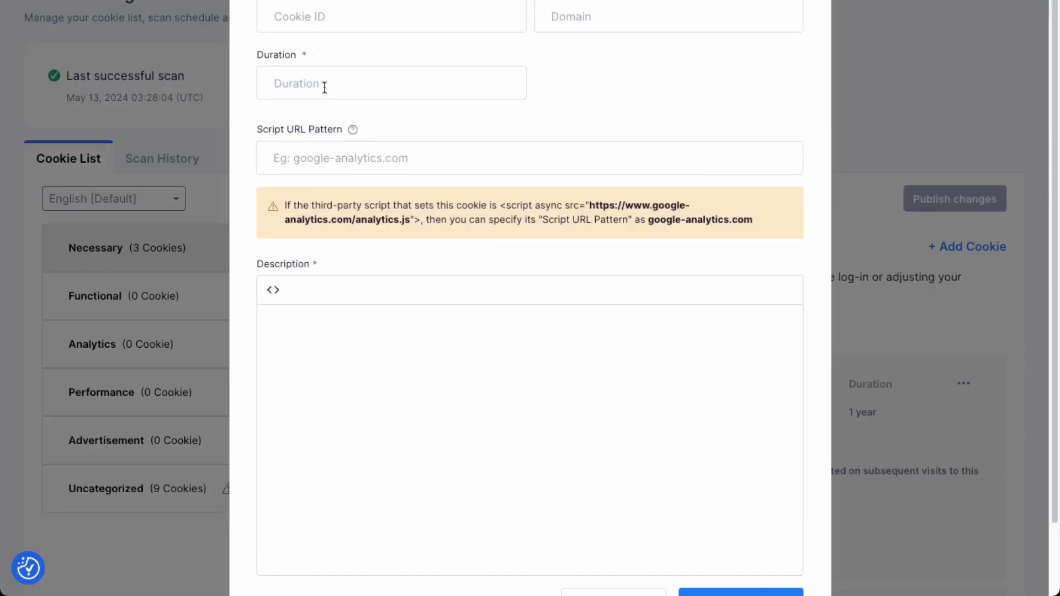
scroll(324, 88, down, 1)
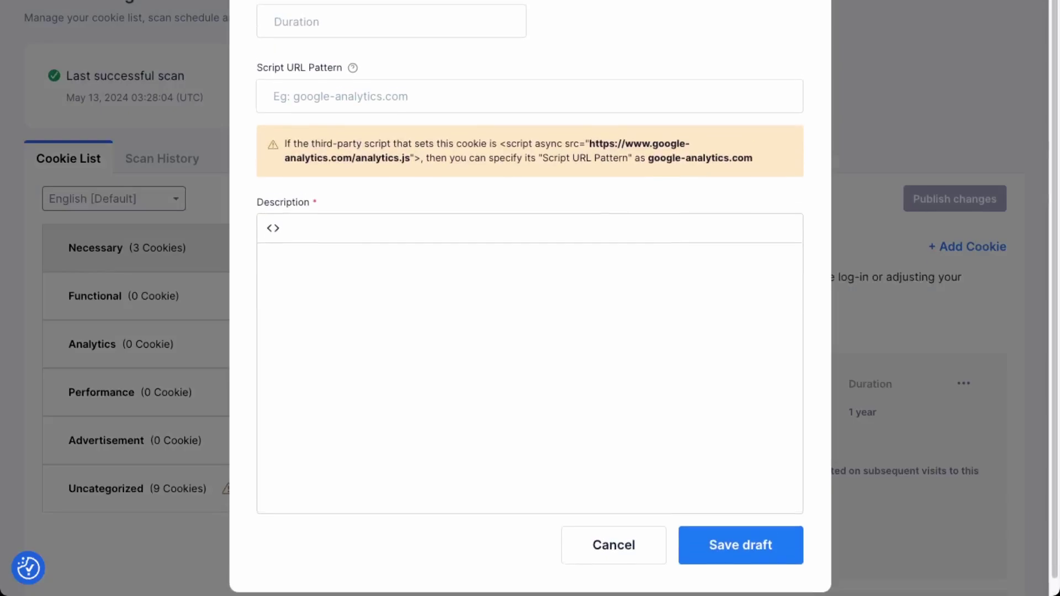
scroll(442, 126, up, 1)
scroll(369, 191, down, 2)
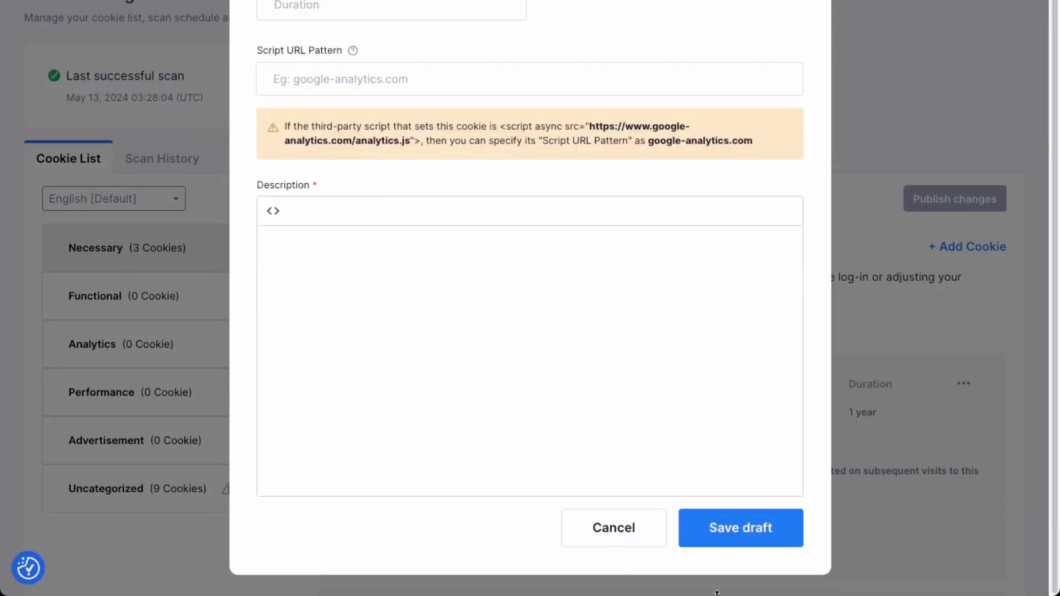
click(615, 529)
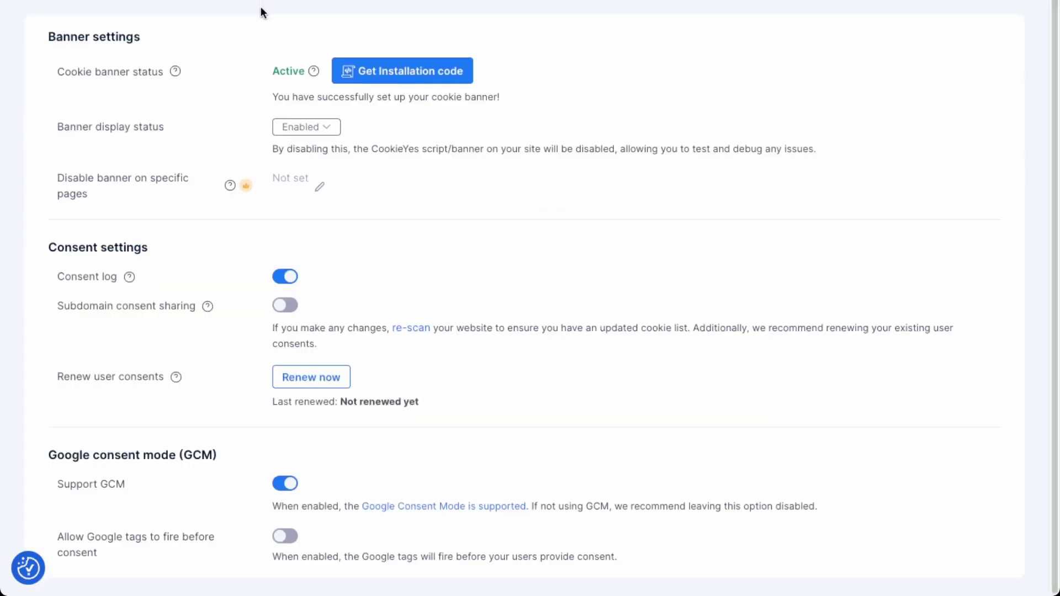
Check the CookieYes Banner display status dropdown and leave it set to Enabled
scroll(478, 245, up, 2)
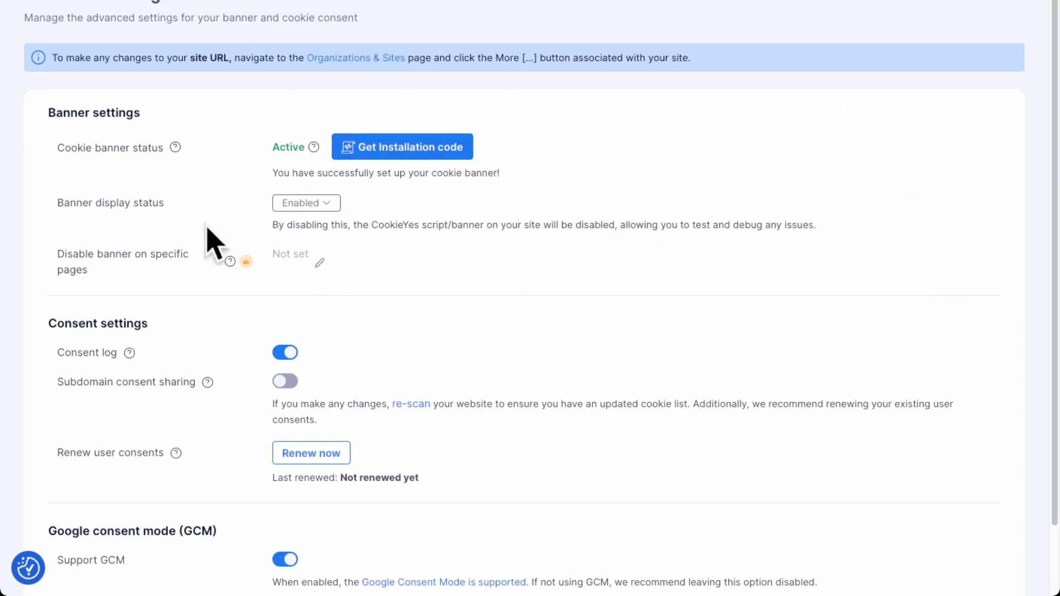
click(304, 214)
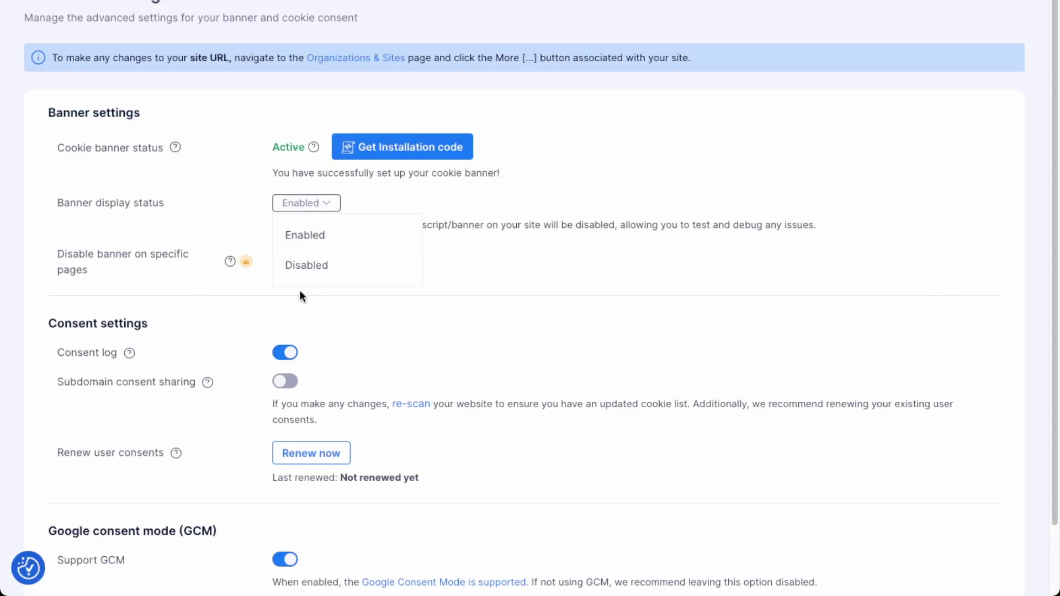
click(573, 202)
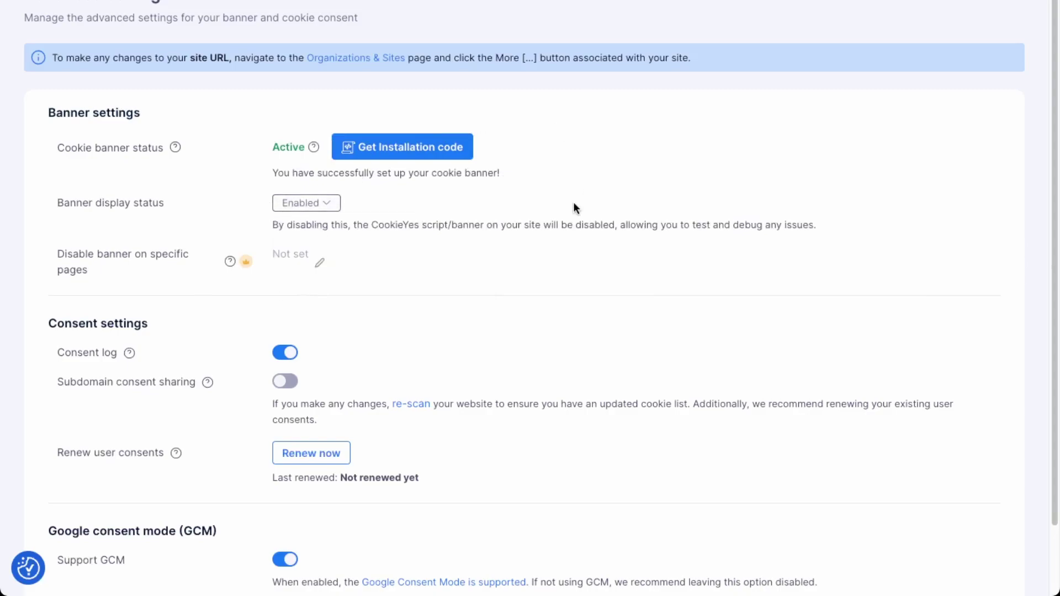
scroll(513, 270, down, 1)
scroll(513, 270, down, 1)
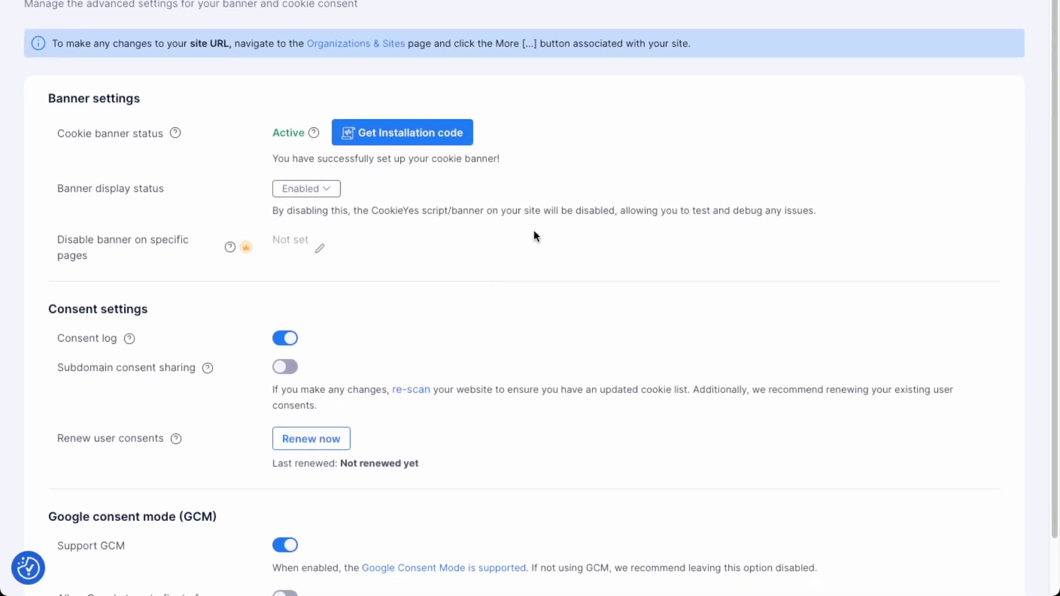